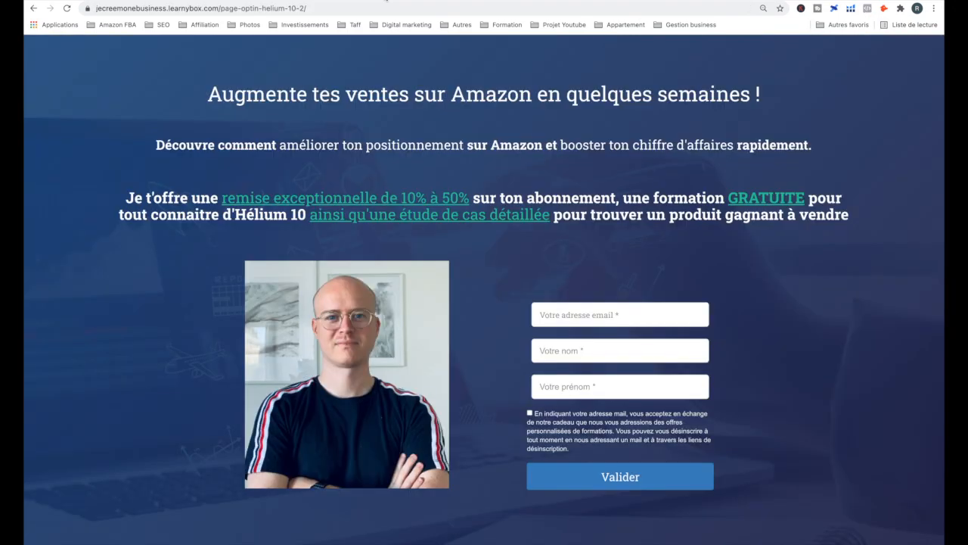
Step: Look through the free Helium 10 training offer and its lessons, from the software presentation to Scribbles
{"action": "left_click_drag", "start_coordinate": [222, 198], "coordinate": [466, 200]}
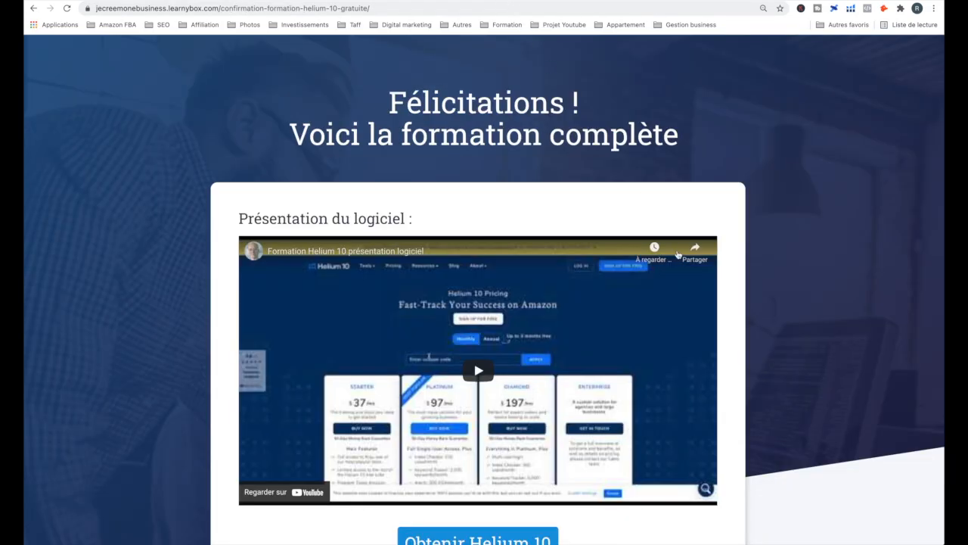
{"action": "scroll", "coordinate": [678, 255], "scroll_direction": "down", "scroll_amount": 5}
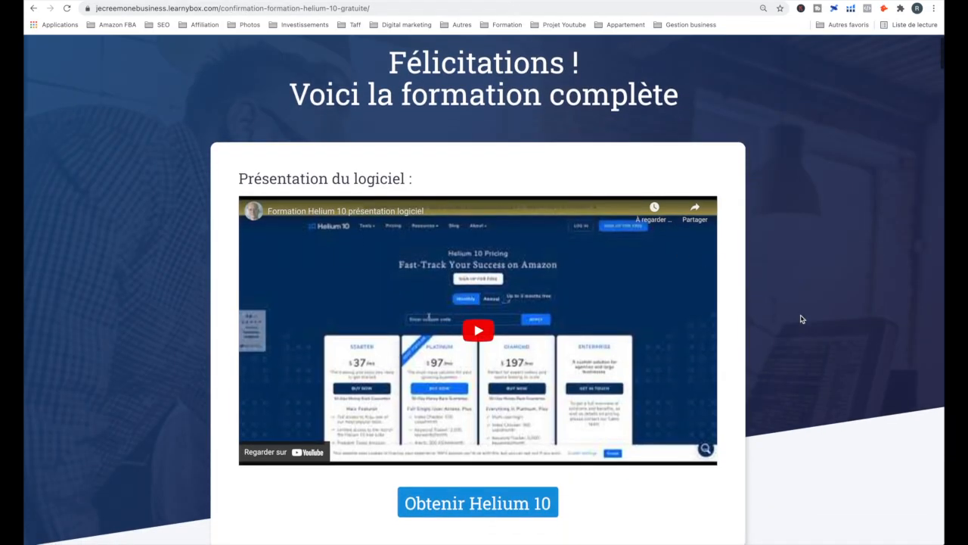
{"action": "scroll", "coordinate": [813, 333], "scroll_direction": "down", "scroll_amount": 15}
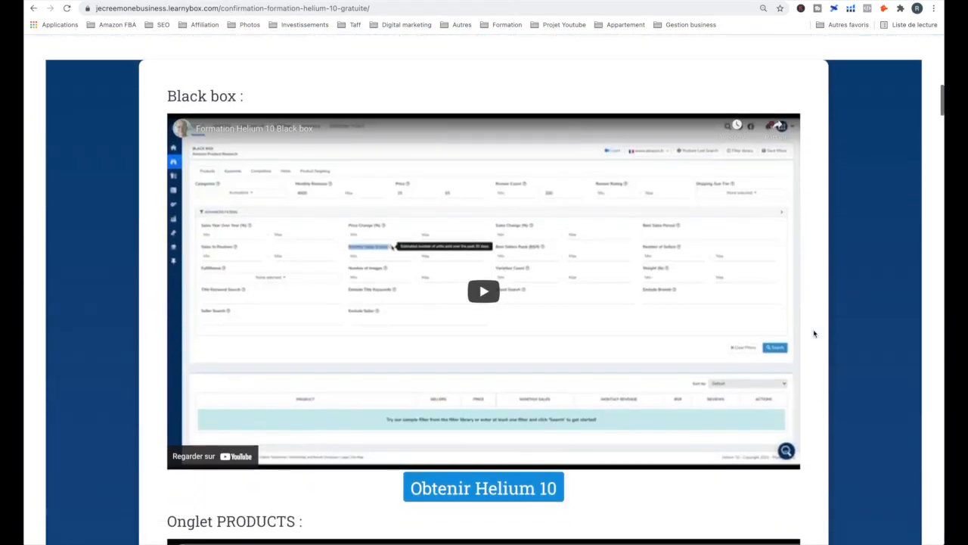
{"action": "scroll", "coordinate": [813, 334], "scroll_direction": "down", "scroll_amount": 17}
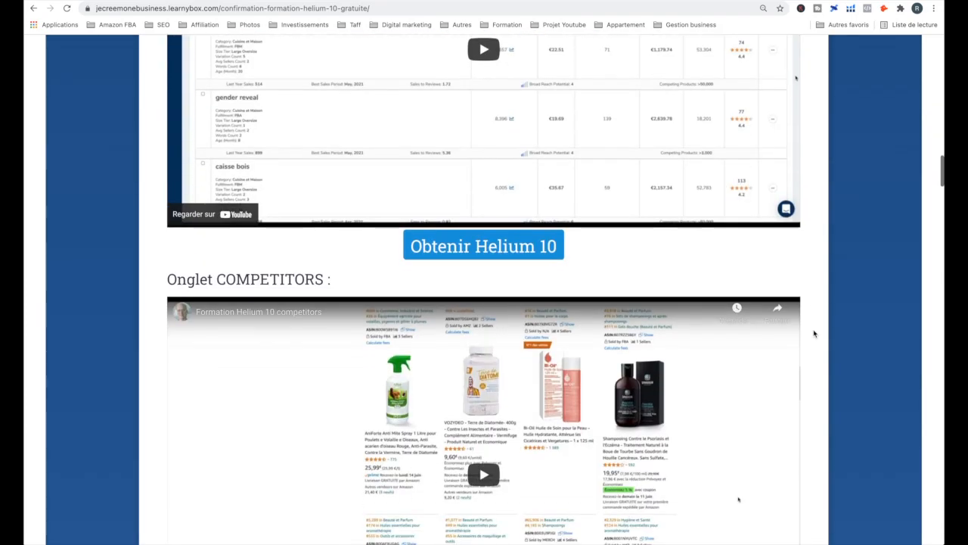
{"action": "scroll", "coordinate": [814, 333], "scroll_direction": "down", "scroll_amount": 15}
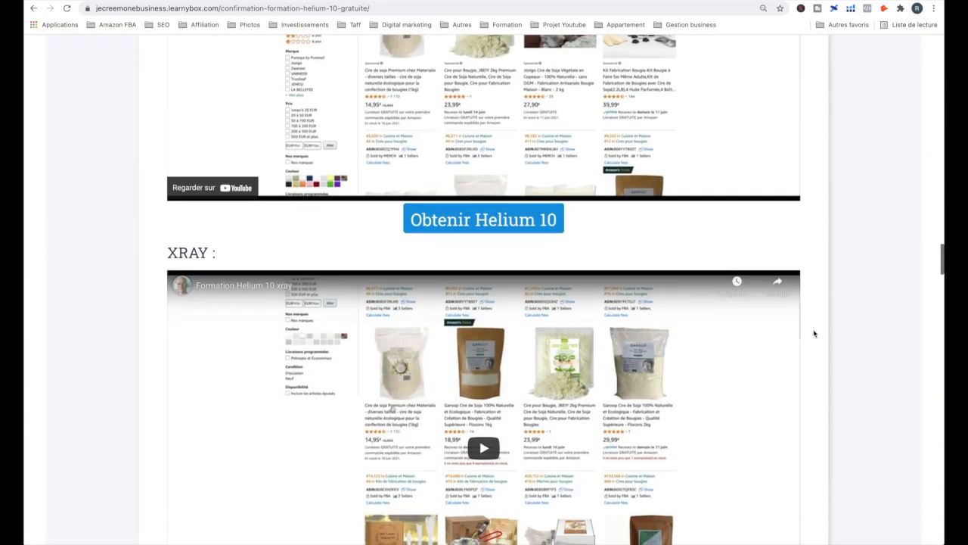
{"action": "scroll", "coordinate": [814, 333], "scroll_direction": "down", "scroll_amount": 10}
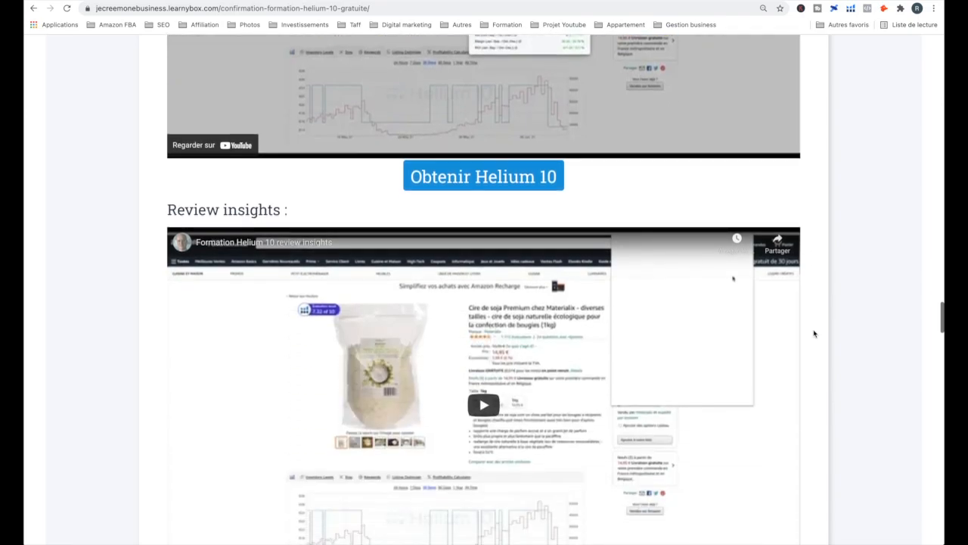
{"action": "scroll", "coordinate": [814, 333], "scroll_direction": "down", "scroll_amount": 9}
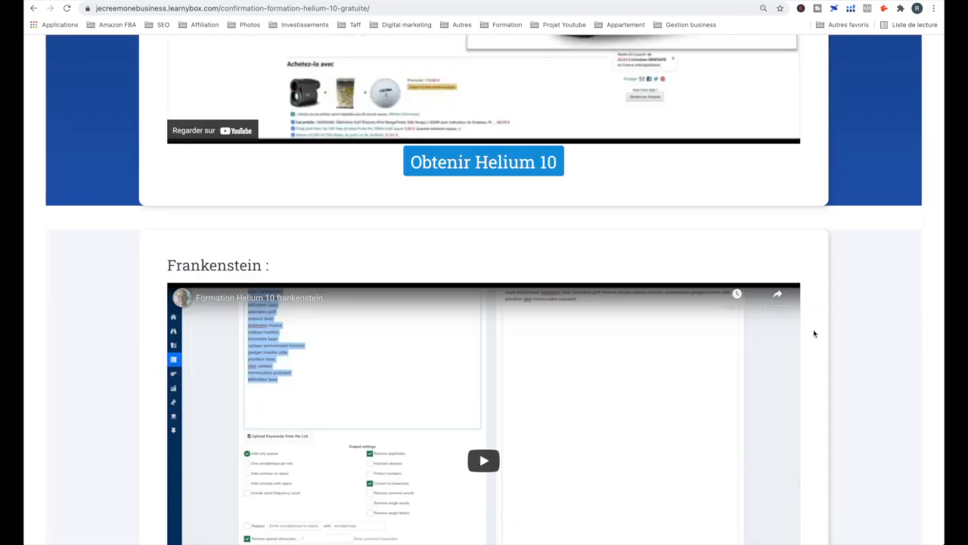
{"action": "scroll", "coordinate": [814, 334], "scroll_direction": "down", "scroll_amount": 6}
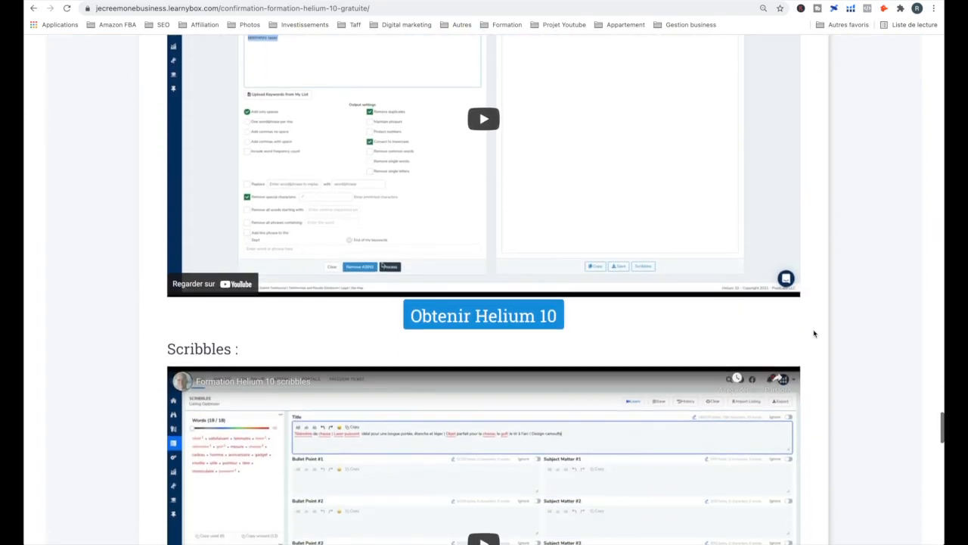
{"action": "scroll", "coordinate": [814, 334], "scroll_direction": "down", "scroll_amount": 1}
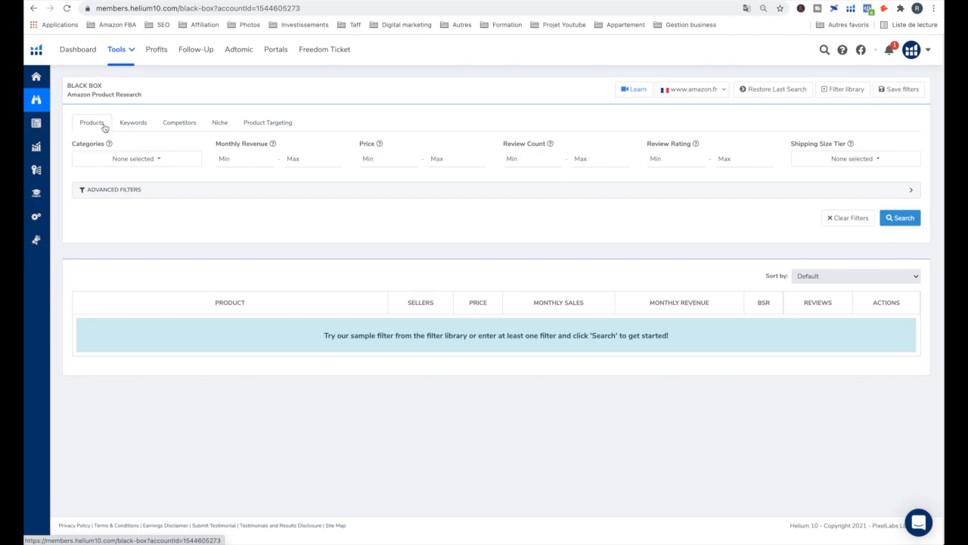
Step: Expand the advanced product filters and examine the Keywords, Competitors and Niche search forms in Black Box
{"action": "left_click", "coordinate": [205, 194]}
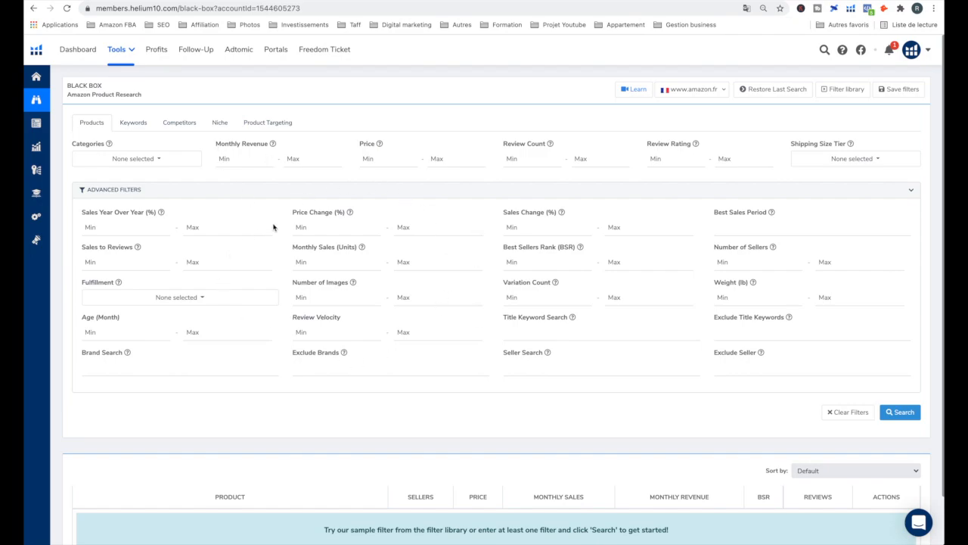
{"action": "left_click", "coordinate": [134, 127]}
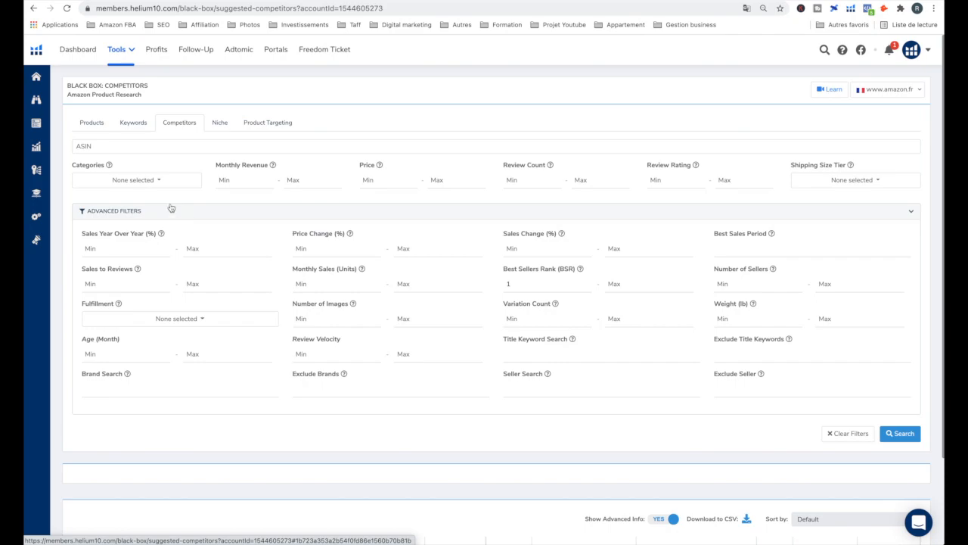
{"action": "left_click", "coordinate": [152, 146]}
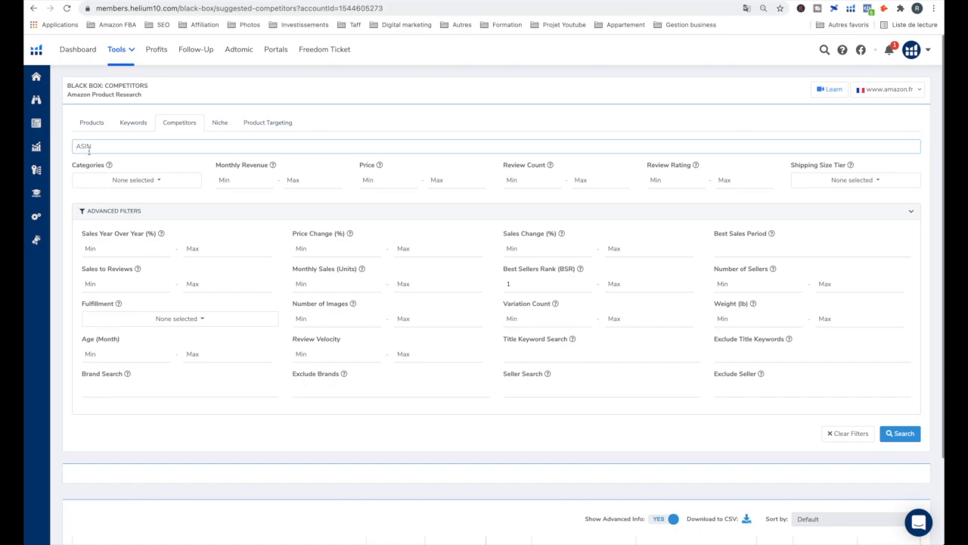
{"action": "left_click", "coordinate": [220, 123]}
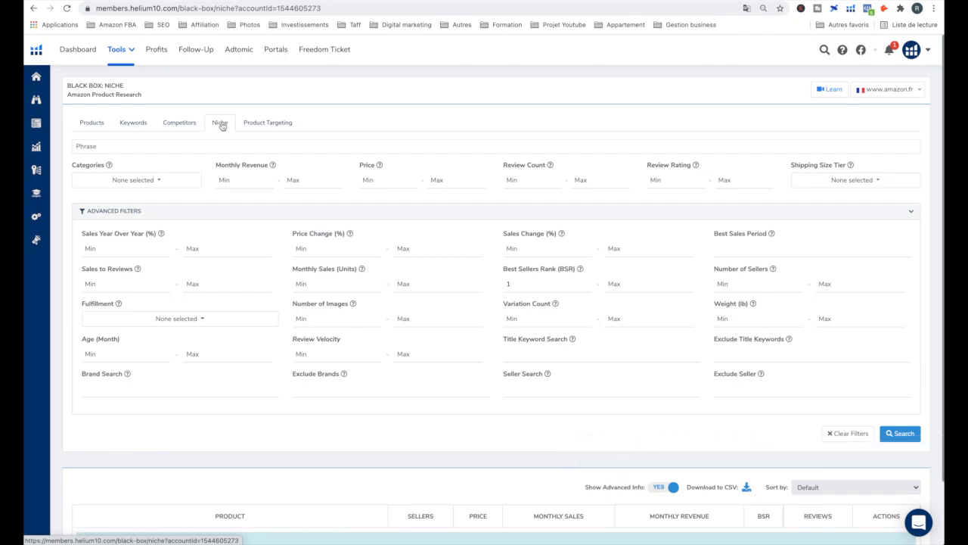
{"action": "left_click", "coordinate": [91, 147]}
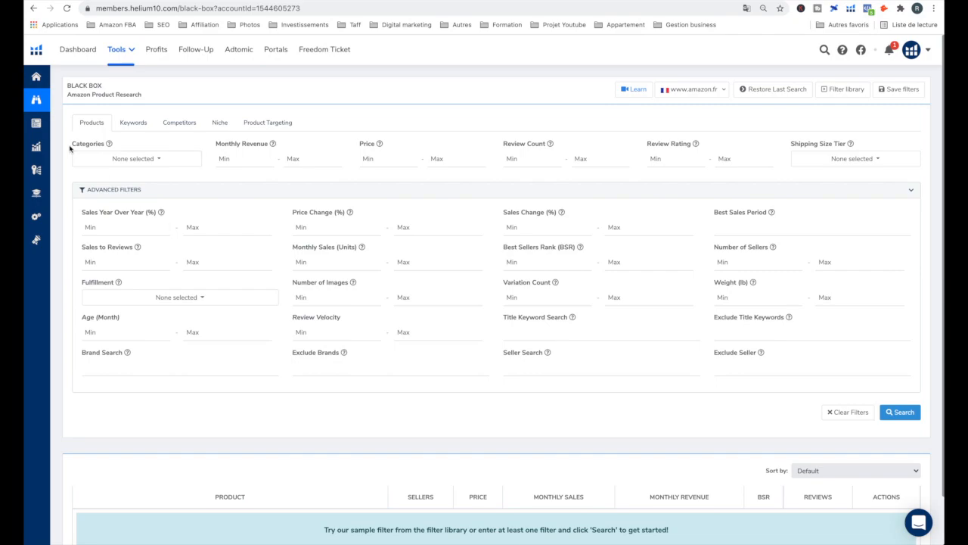
Step: Open the category filter of the product search and look through the available categories
{"action": "left_click_drag", "start_coordinate": [71, 143], "coordinate": [123, 146]}
{"action": "left_click", "coordinate": [154, 162]}
{"action": "scroll", "coordinate": [154, 267], "scroll_direction": "down", "scroll_amount": 5}
{"action": "scroll", "coordinate": [154, 267], "scroll_direction": "up", "scroll_amount": 5}
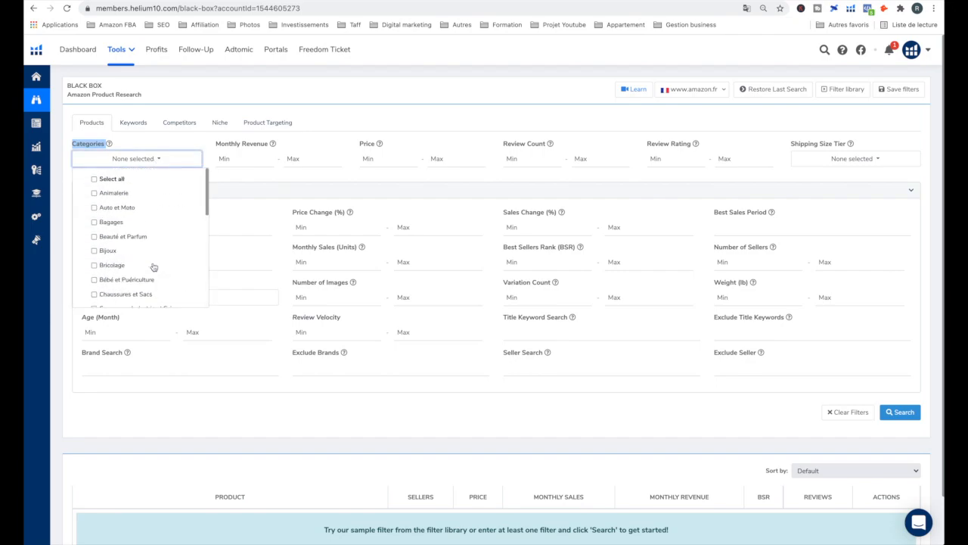
{"action": "left_click", "coordinate": [95, 194]}
{"action": "left_click", "coordinate": [95, 222]}
{"action": "left_click", "coordinate": [95, 250]}
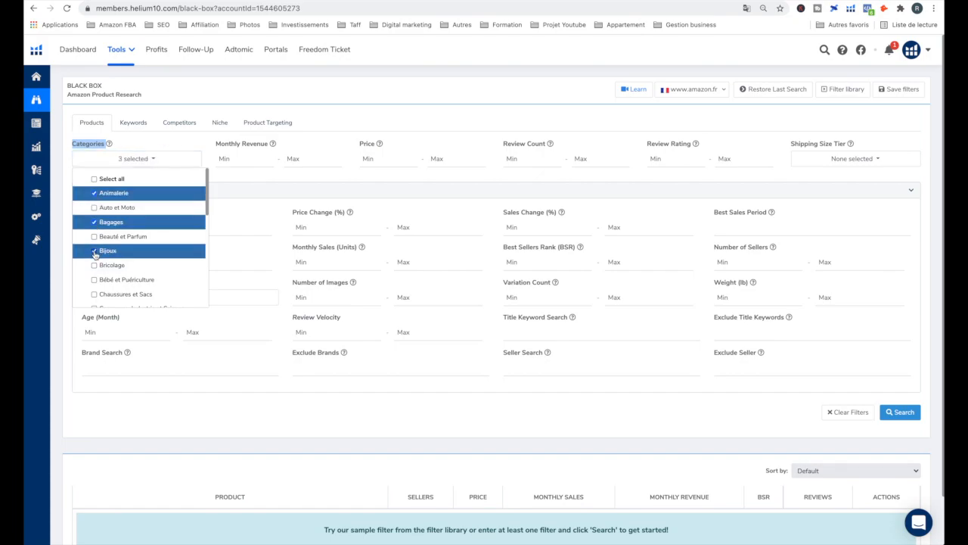
{"action": "left_click", "coordinate": [95, 265]}
{"action": "left_click", "coordinate": [95, 279]}
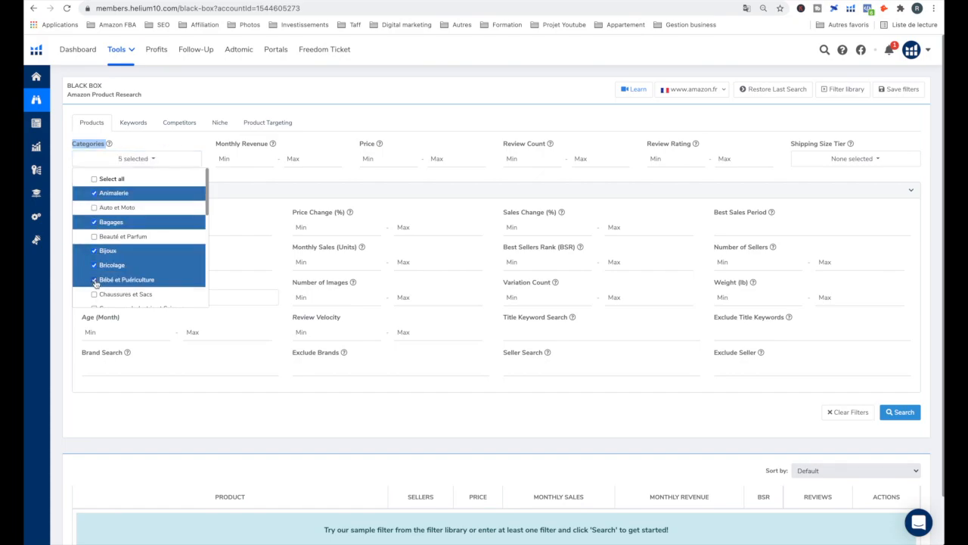
{"action": "left_click", "coordinate": [94, 180]}
{"action": "left_click", "coordinate": [94, 179]}
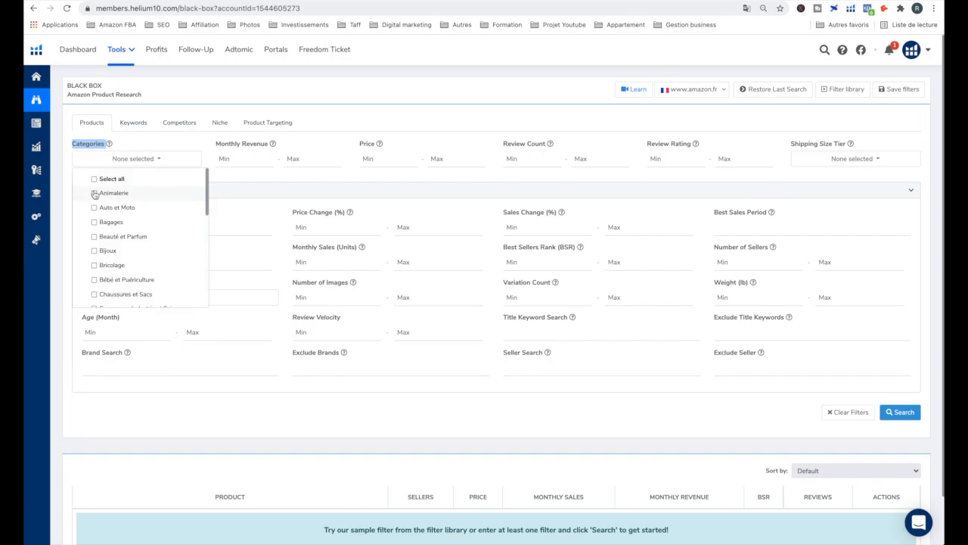
Step: Restrict the product search to the Animalerie category
{"action": "left_click", "coordinate": [95, 193]}
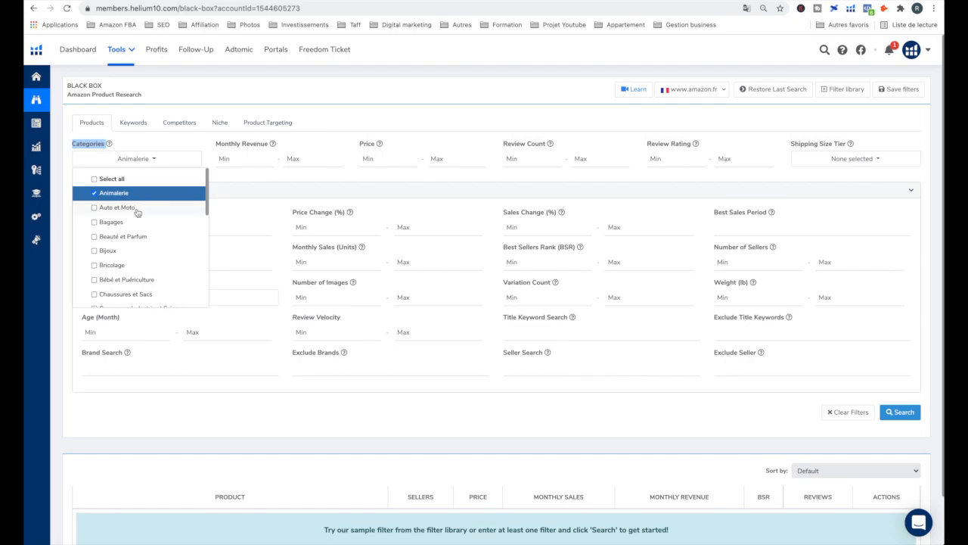
{"action": "left_click", "coordinate": [153, 160]}
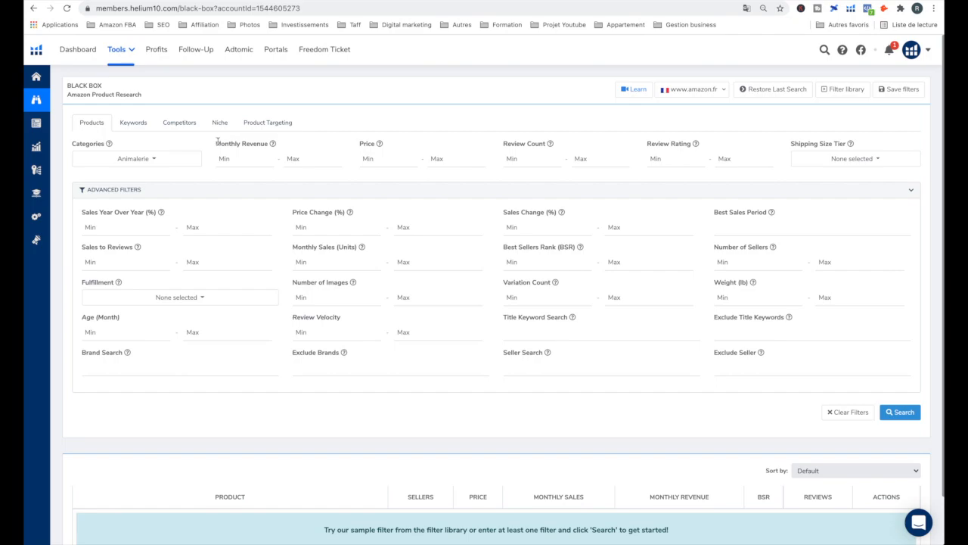
Step: Examine the price, review count and review rating filters and the available shipping size tiers
{"action": "left_click_drag", "start_coordinate": [358, 144], "coordinate": [371, 144]}
{"action": "left_click_drag", "start_coordinate": [503, 144], "coordinate": [543, 144]}
{"action": "left_click_drag", "start_coordinate": [543, 145], "coordinate": [524, 159]}
{"action": "left_click", "coordinate": [524, 158]}
{"action": "left_click", "coordinate": [584, 158]}
{"action": "left_click_drag", "start_coordinate": [647, 143], "coordinate": [688, 141]}
{"action": "left_click", "coordinate": [727, 159]}
{"action": "left_click", "coordinate": [588, 159]}
{"action": "left_click", "coordinate": [723, 157]}
{"action": "left_click", "coordinate": [851, 158]}
{"action": "left_click_drag", "start_coordinate": [794, 143], "coordinate": [853, 145]}
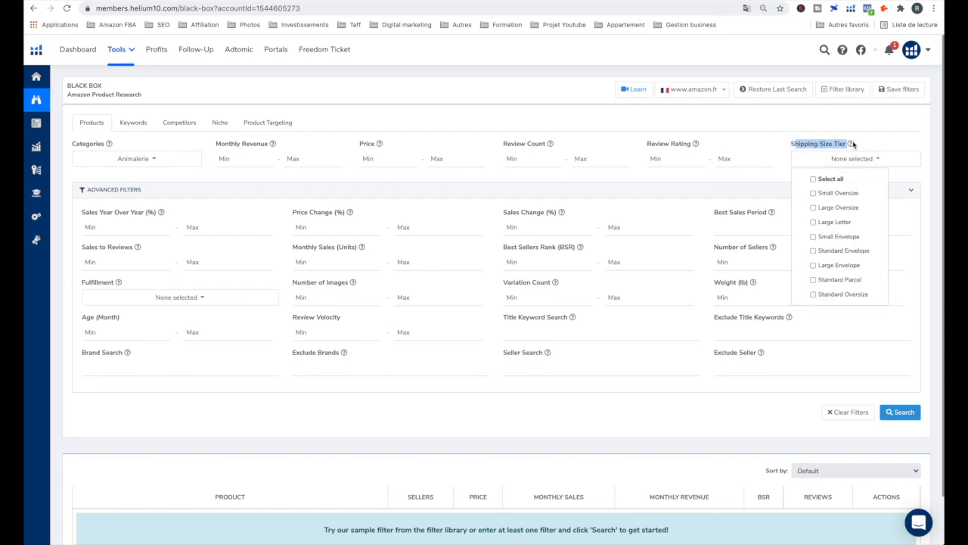
{"action": "left_click", "coordinate": [838, 163]}
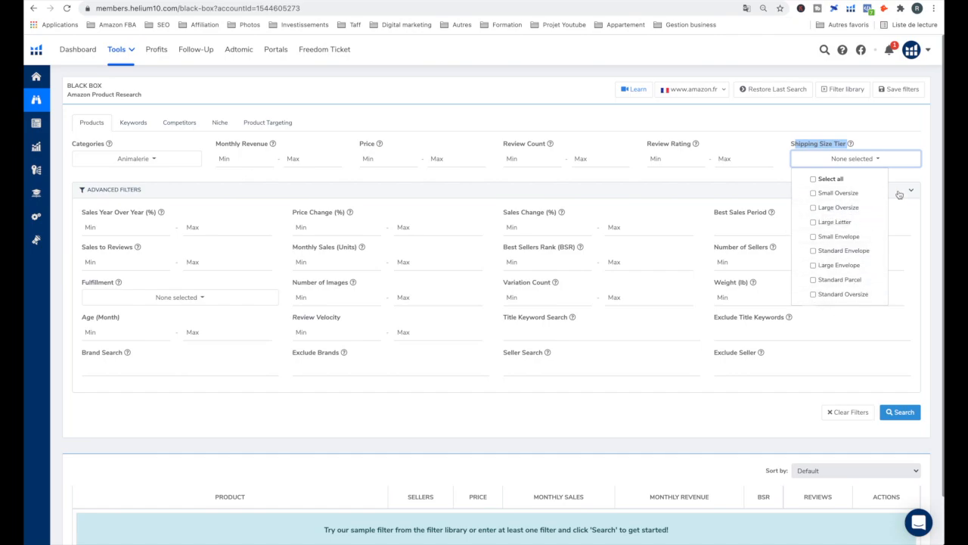
{"action": "left_click", "coordinate": [933, 188]}
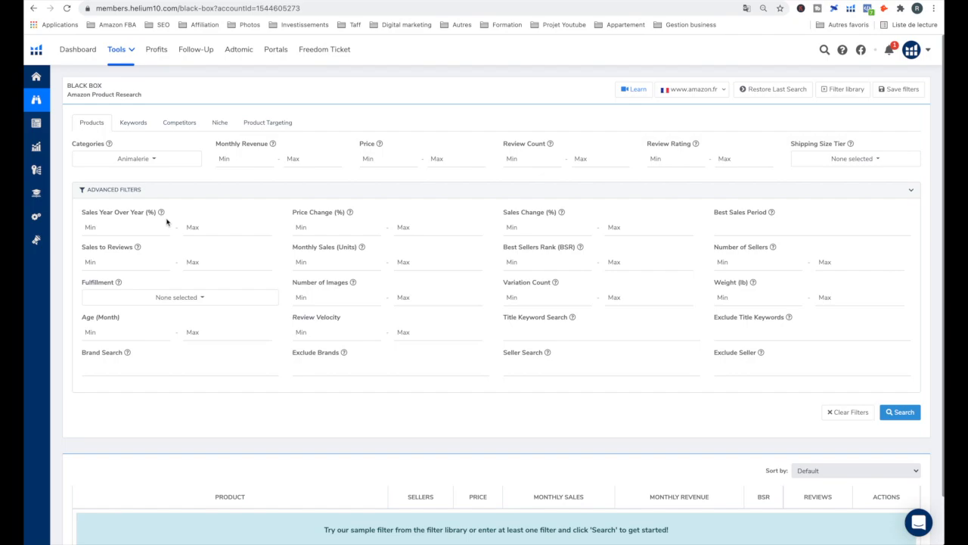
Step: Examine the price change, sales change, best sales period, sales to reviews, best sellers rank and number of sellers filters
{"action": "left_click_drag", "start_coordinate": [293, 212], "coordinate": [331, 213]}
{"action": "left_click_drag", "start_coordinate": [503, 211], "coordinate": [545, 212]}
{"action": "left_click_drag", "start_coordinate": [714, 211], "coordinate": [766, 213]}
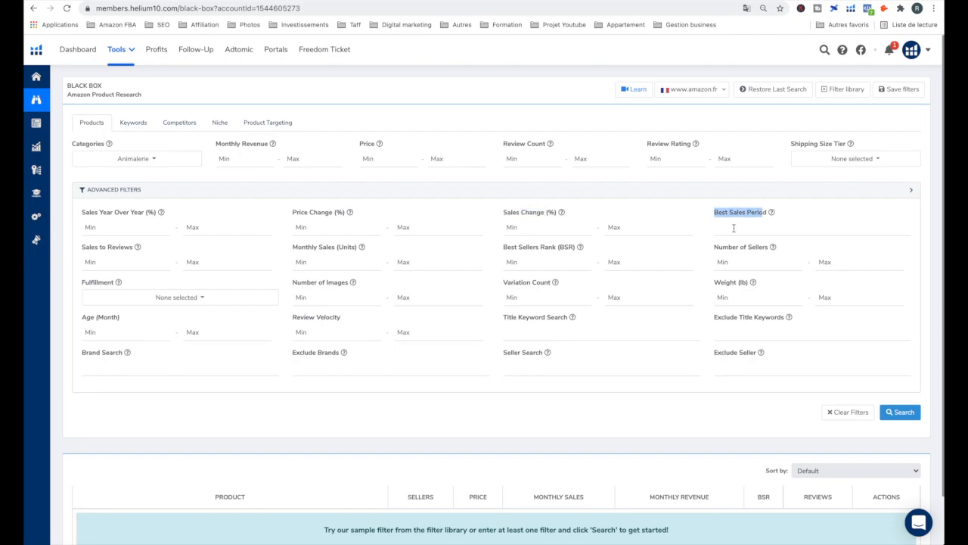
{"action": "left_click", "coordinate": [733, 227]}
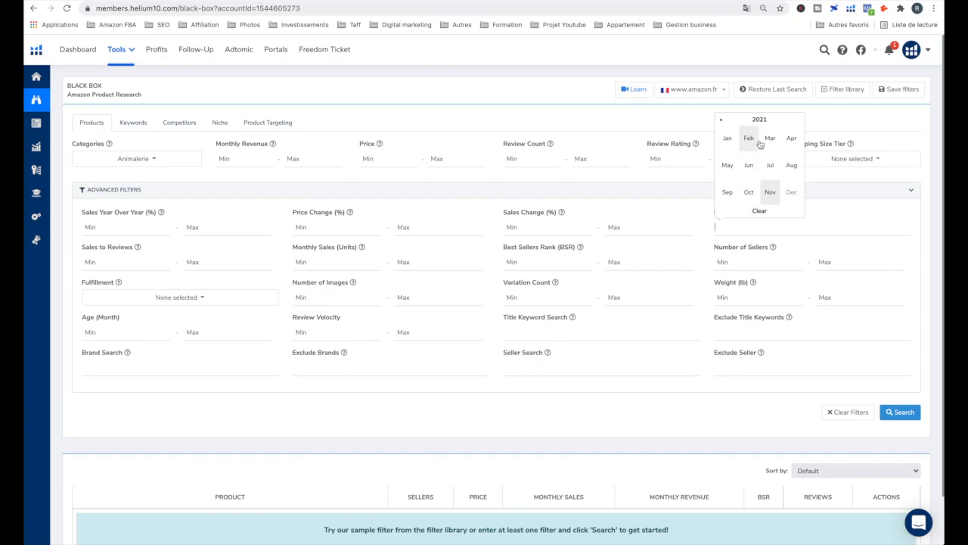
{"action": "left_click_drag", "start_coordinate": [82, 247], "coordinate": [131, 248]}
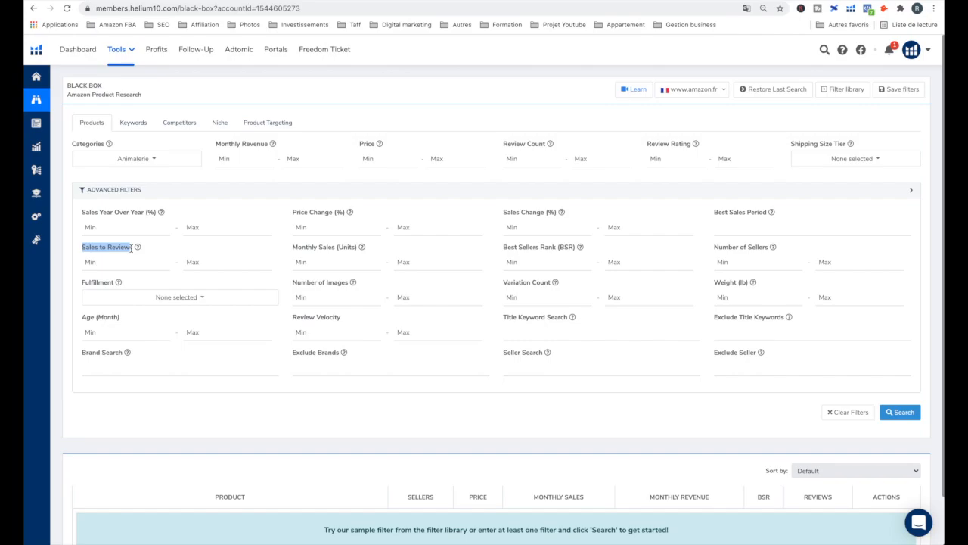
{"action": "left_click", "coordinate": [131, 248]}
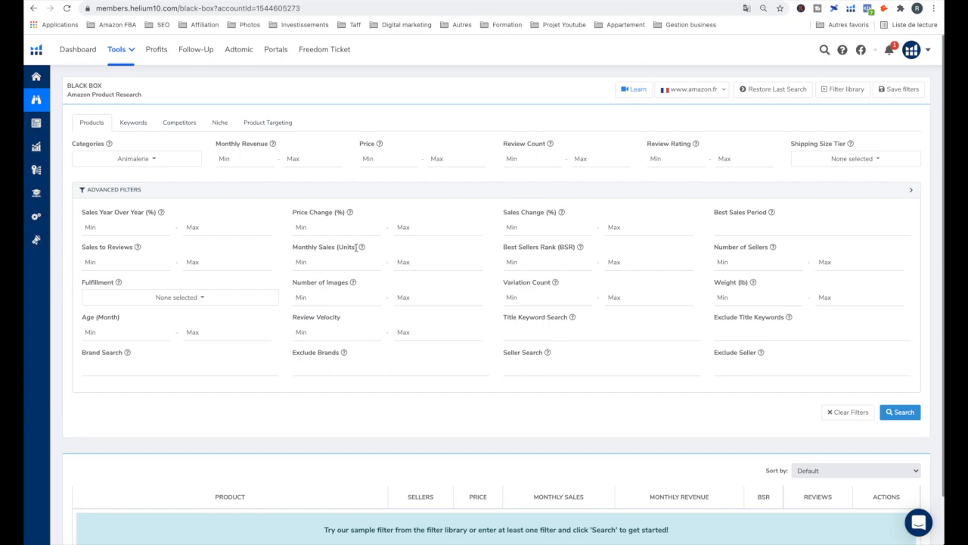
{"action": "left_click_drag", "start_coordinate": [502, 248], "coordinate": [573, 247]}
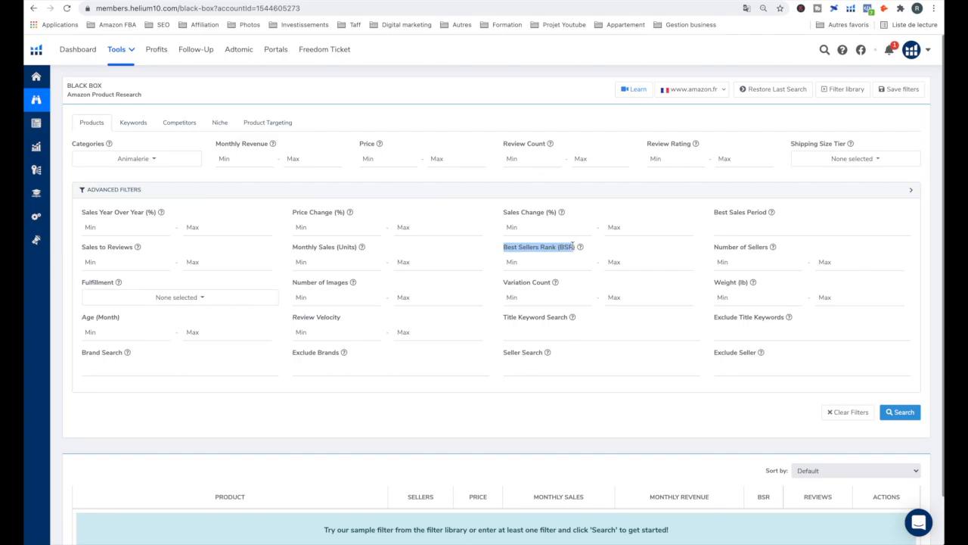
{"action": "left_click", "coordinate": [764, 248]}
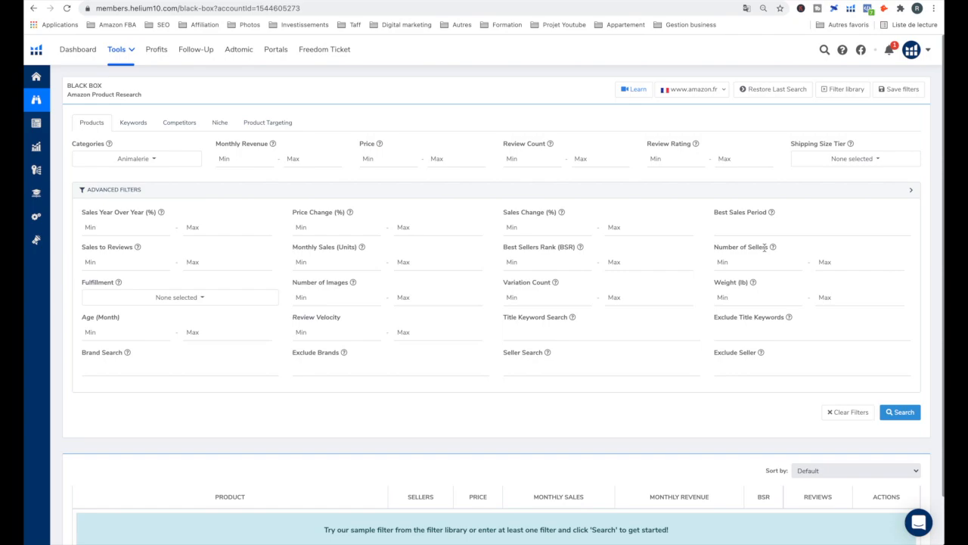
{"action": "left_click", "coordinate": [857, 261]}
Step: Examine the fulfillment options and the number of images, variation count, weight, age and review velocity filters
{"action": "left_click_drag", "start_coordinate": [82, 282], "coordinate": [116, 282]}
{"action": "left_click", "coordinate": [173, 301]}
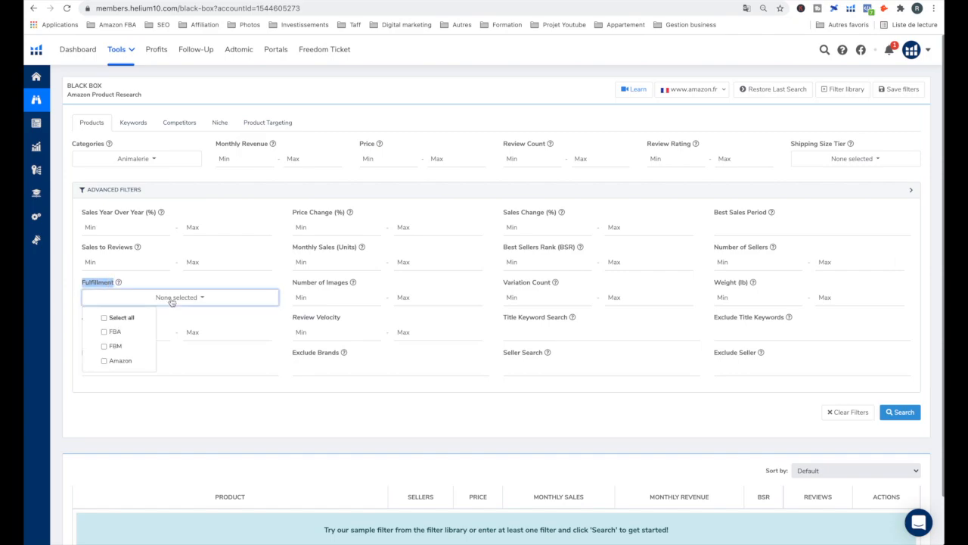
{"action": "left_click_drag", "start_coordinate": [292, 282], "coordinate": [350, 282]}
{"action": "left_click", "coordinate": [327, 284]}
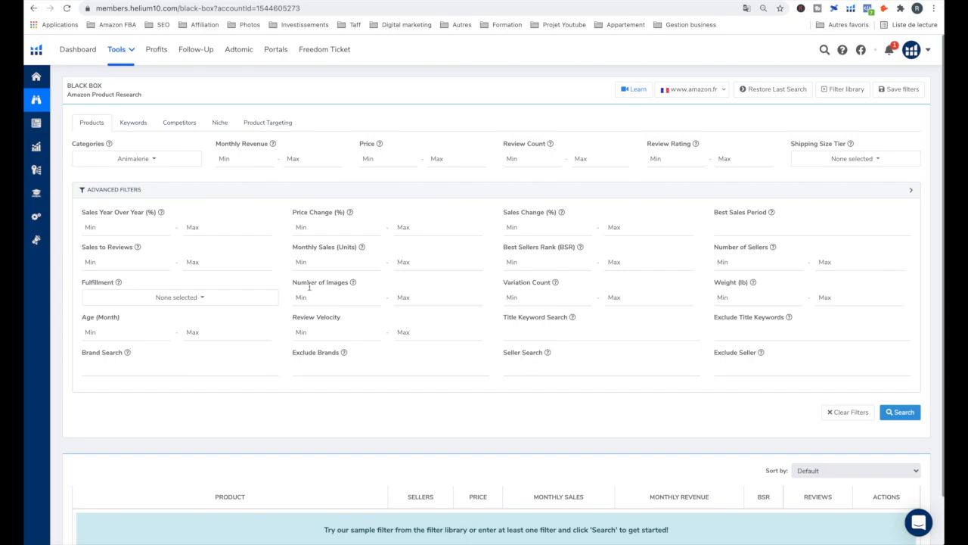
{"action": "left_click_drag", "start_coordinate": [503, 282], "coordinate": [551, 282]}
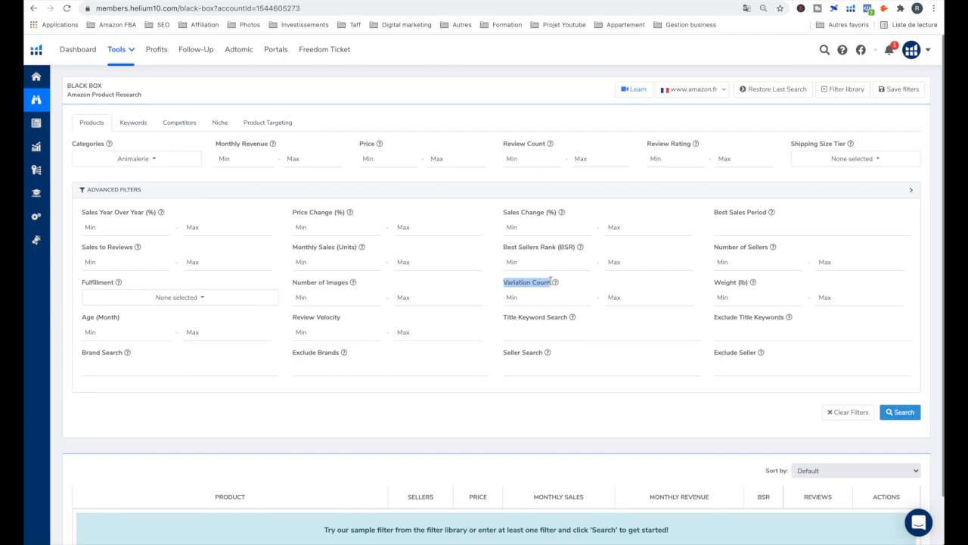
{"action": "left_click", "coordinate": [697, 283]}
{"action": "left_click_drag", "start_coordinate": [714, 282], "coordinate": [739, 281]}
{"action": "left_click", "coordinate": [738, 282]}
{"action": "left_click_drag", "start_coordinate": [82, 317], "coordinate": [126, 321]}
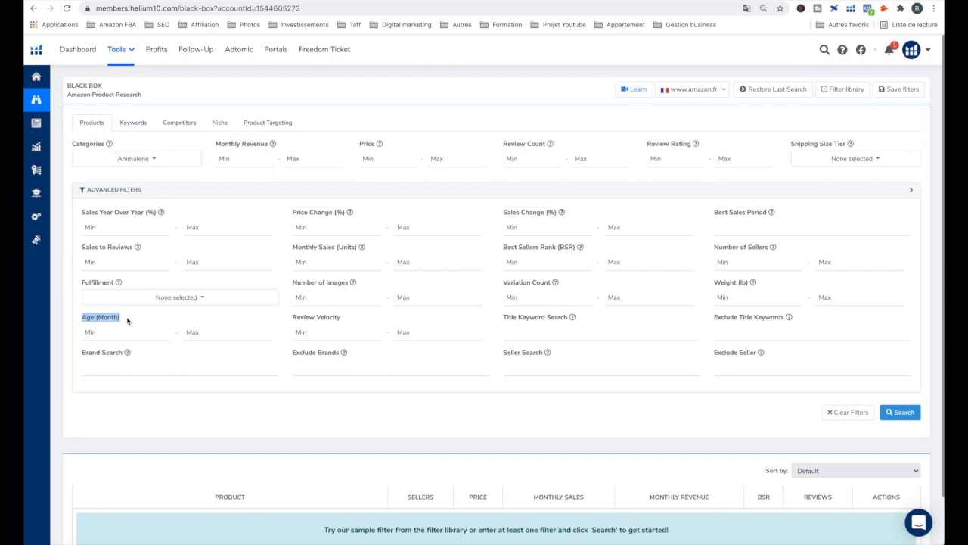
{"action": "left_click", "coordinate": [293, 316]}
{"action": "left_click_drag", "start_coordinate": [293, 317], "coordinate": [342, 321]}
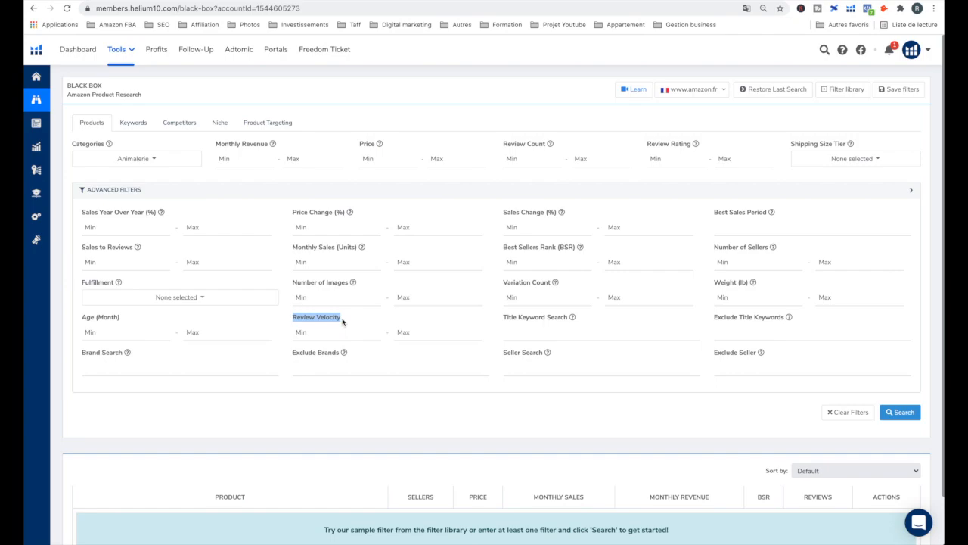
{"action": "left_click", "coordinate": [508, 315]}
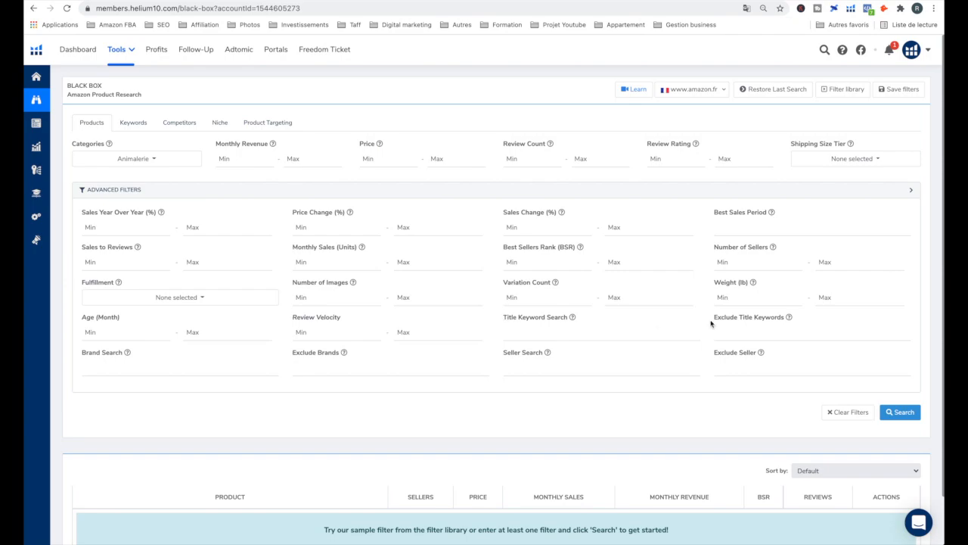
Step: Examine the exclude title keywords, brand search, exclude brands and exclude seller filters
{"action": "left_click_drag", "start_coordinate": [714, 318], "coordinate": [785, 321]}
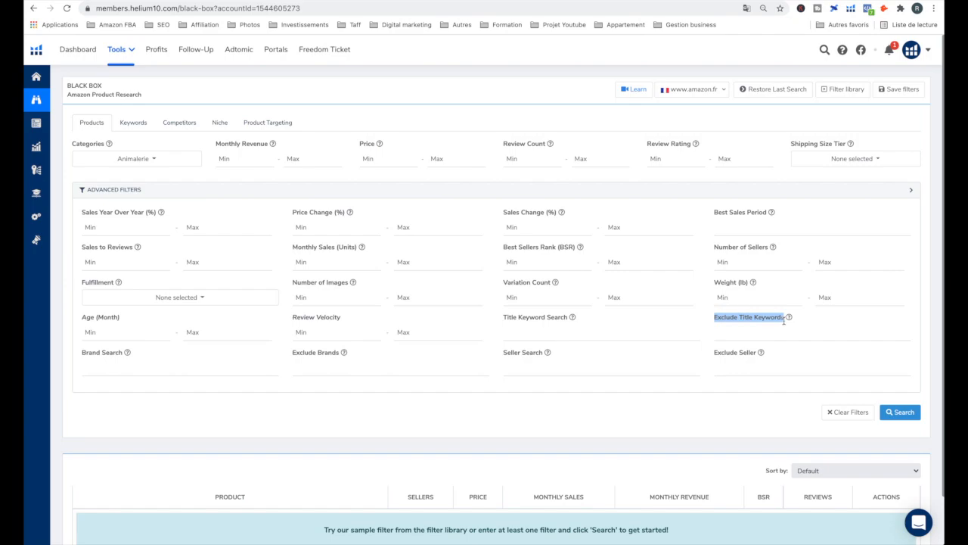
{"action": "left_click", "coordinate": [784, 320]}
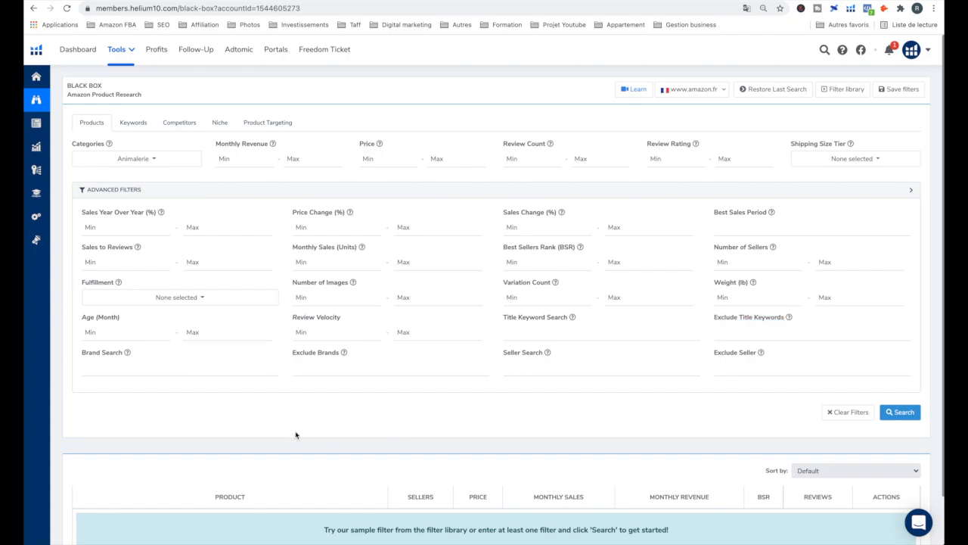
{"action": "left_click_drag", "start_coordinate": [91, 350], "coordinate": [112, 353]}
{"action": "left_click_drag", "start_coordinate": [302, 350], "coordinate": [334, 352]}
{"action": "left_click_drag", "start_coordinate": [712, 353], "coordinate": [760, 353]}
{"action": "left_click", "coordinate": [687, 398]}
Step: Switch the product search category from Animalerie to Cuisine et Maison
{"action": "left_click", "coordinate": [155, 160]}
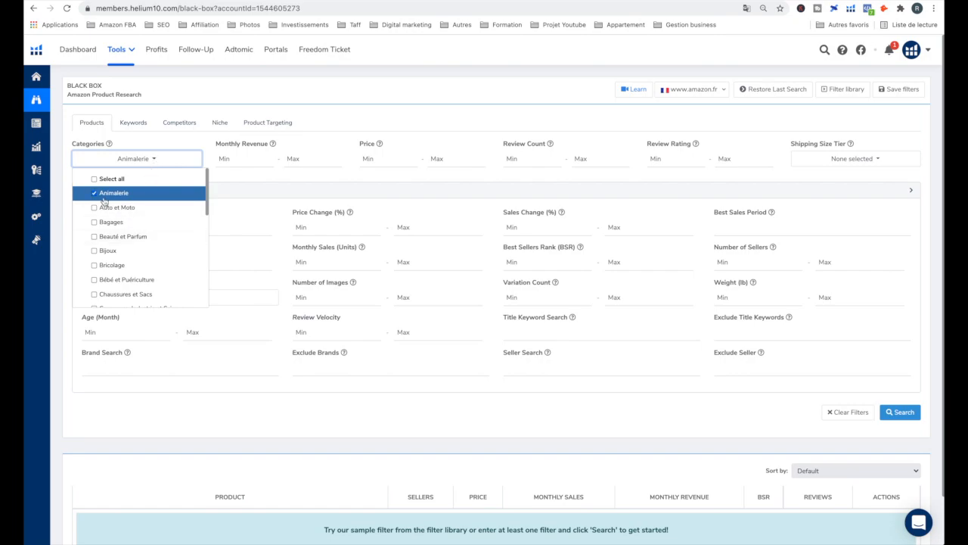
{"action": "left_click", "coordinate": [103, 199]}
{"action": "scroll", "coordinate": [110, 226], "scroll_direction": "down", "scroll_amount": 2}
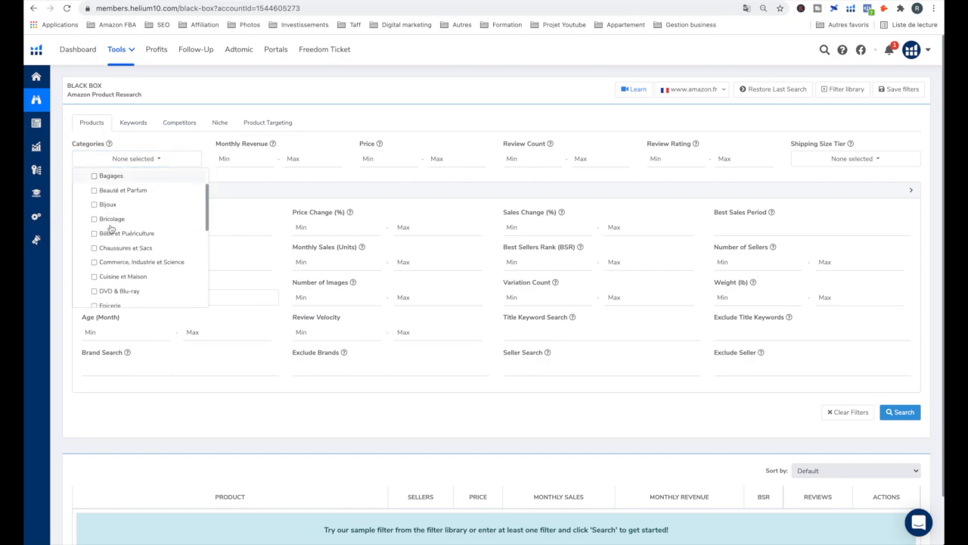
{"action": "left_click", "coordinate": [95, 277]}
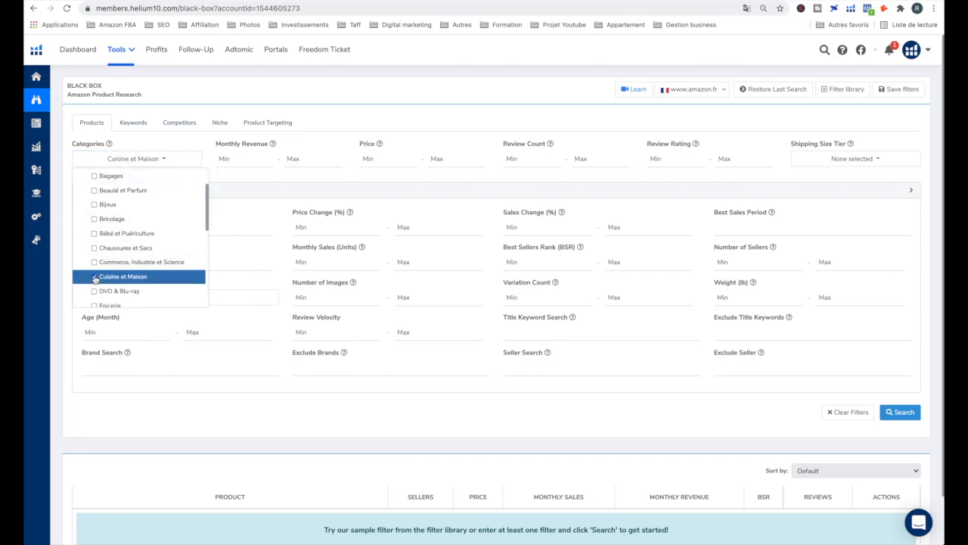
{"action": "left_click", "coordinate": [280, 96]}
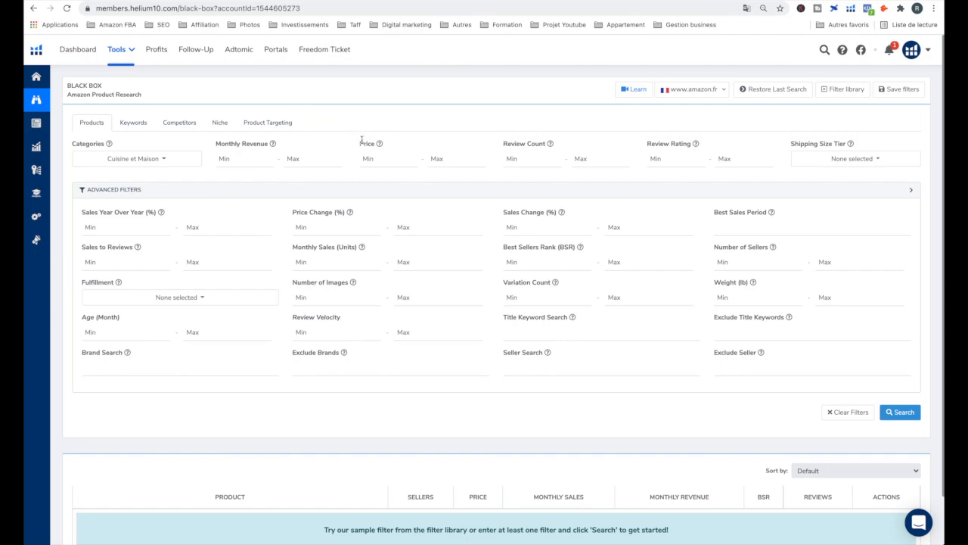
Step: Set the price range from 18,56 to 53,23 and the maximum review count to 150
{"action": "left_click", "coordinate": [374, 159]}
{"action": "type", "text": "18,56"}
{"action": "left_click", "coordinate": [444, 159]}
{"action": "type", "text": "53,23"}
{"action": "mouse_move", "coordinate": [412, 165]}
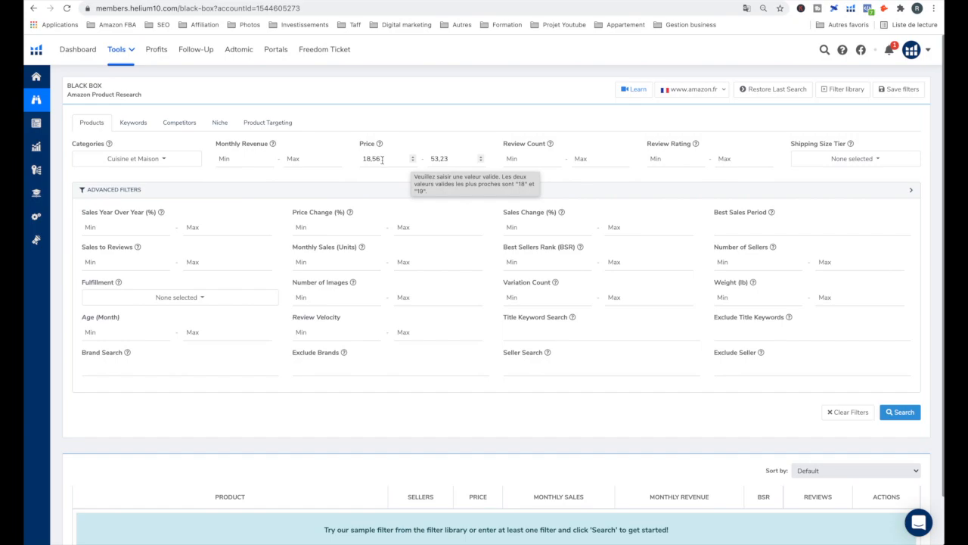
{"action": "mouse_move", "coordinate": [456, 160]}
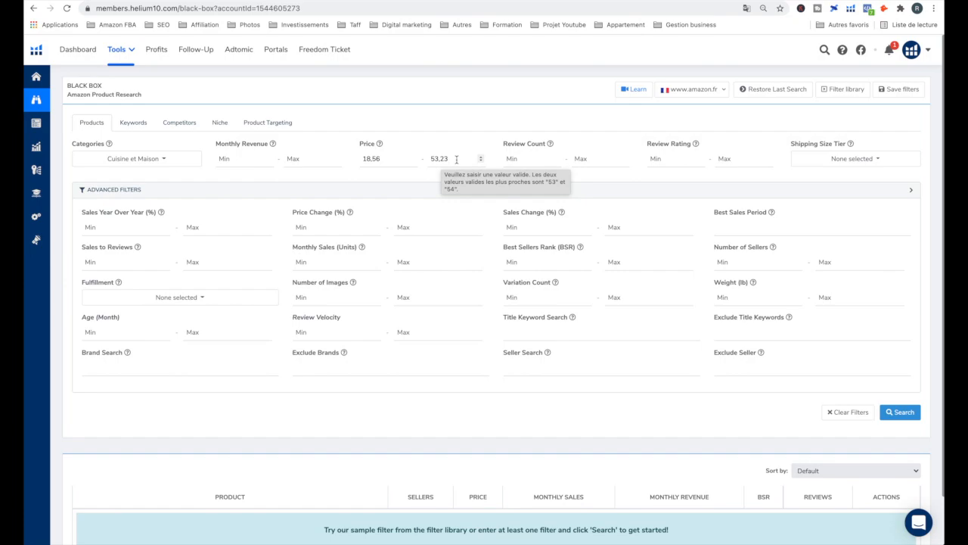
{"action": "left_click", "coordinate": [590, 157]}
{"action": "type", "text": "150"}
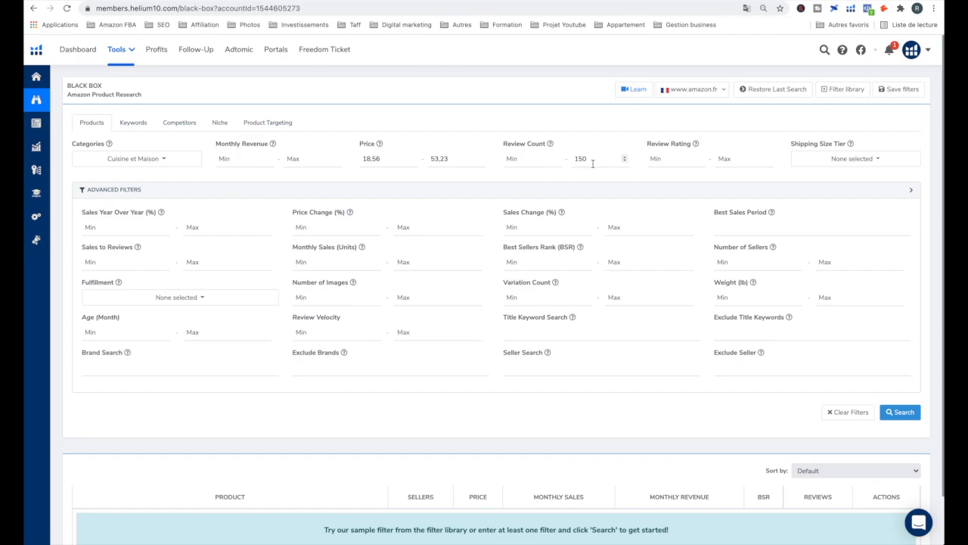
Step: Set the monthly sales filter to between 60 and 150 units
{"action": "left_click_drag", "start_coordinate": [292, 246], "coordinate": [348, 246]}
{"action": "left_click", "coordinate": [325, 263]}
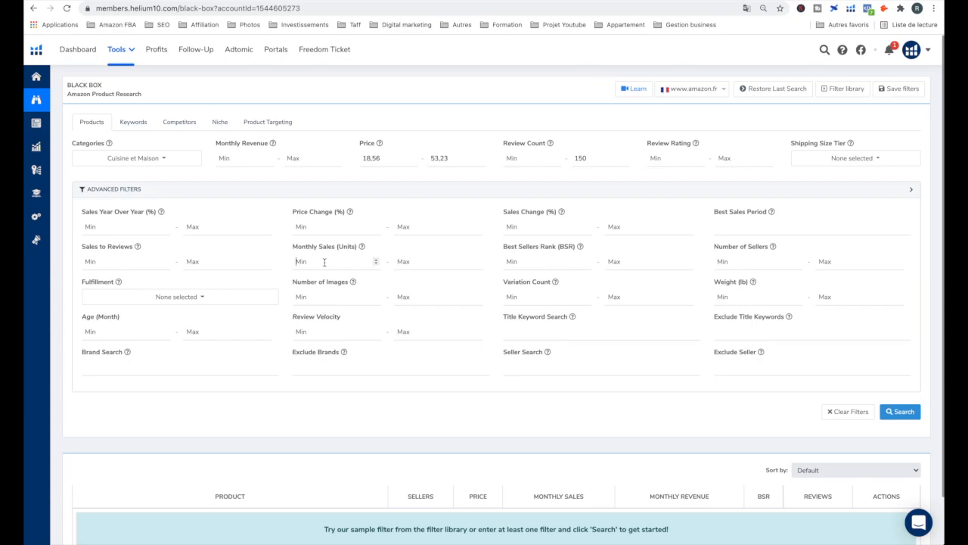
{"action": "type", "text": "60"}
{"action": "left_click", "coordinate": [421, 261]}
{"action": "type", "text": "150"}
Step: Limit the number of images to a maximum of 4 and run the product search
{"action": "left_click", "coordinate": [315, 262]}
{"action": "left_click", "coordinate": [426, 260]}
{"action": "type", "text": "4"}
{"action": "left_click", "coordinate": [901, 413]}
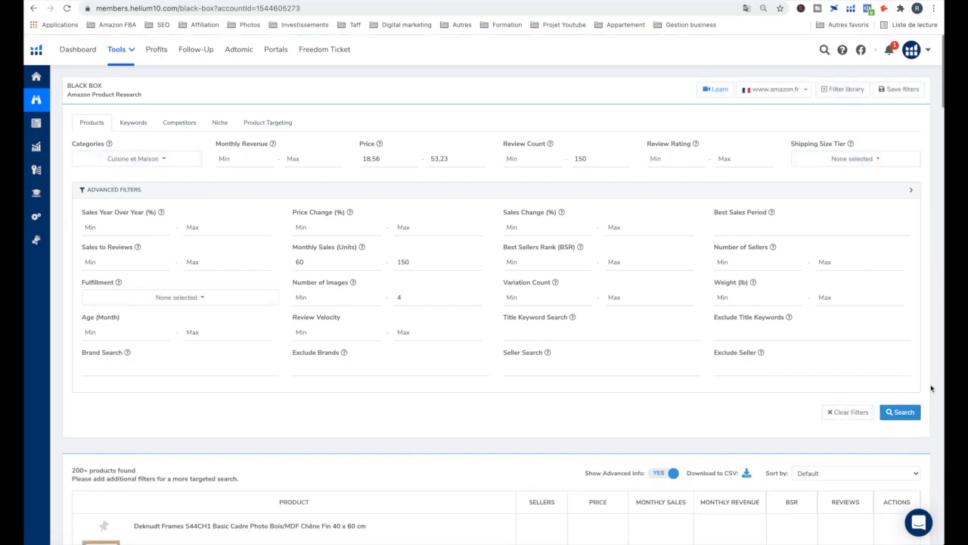
Step: Sort the search results by monthly sales from high to low
{"action": "scroll", "coordinate": [931, 388], "scroll_direction": "down", "scroll_amount": 3}
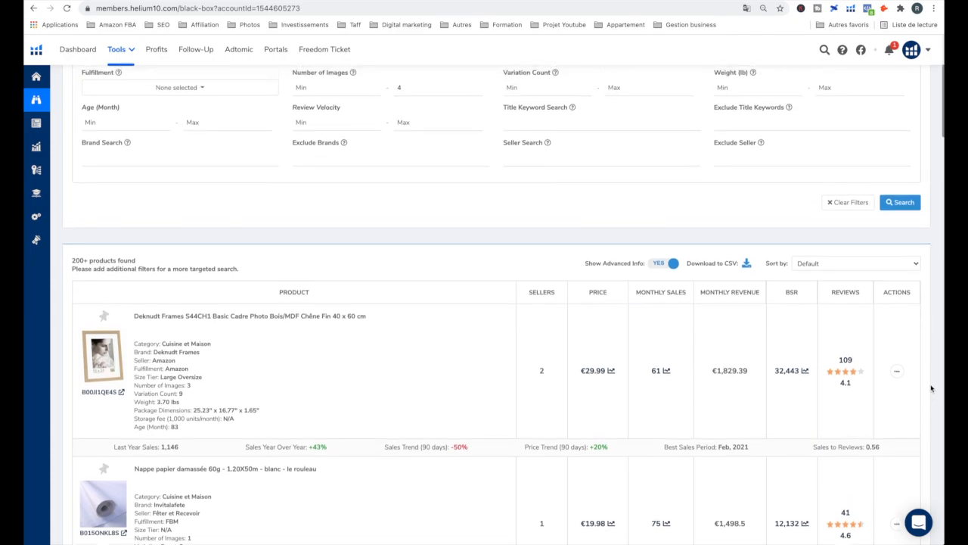
{"action": "left_click", "coordinate": [666, 295]}
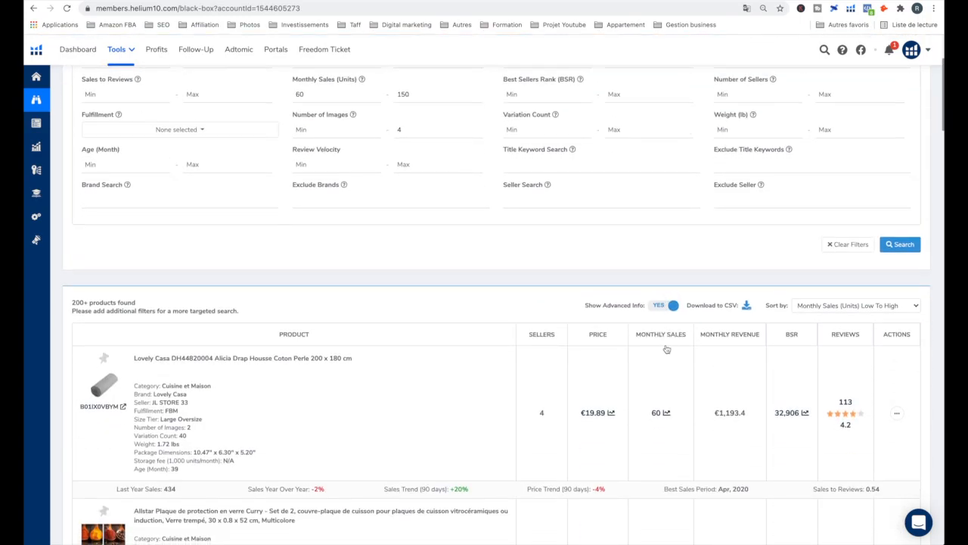
{"action": "left_click", "coordinate": [665, 338]}
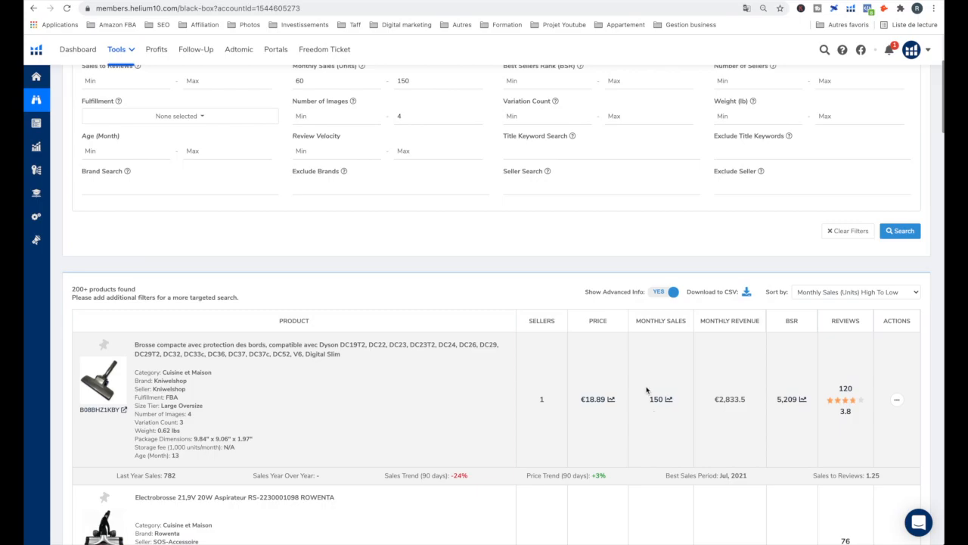
Step: Examine the Dyson-compatible brush's product details, its sales chart over 30 and 90 days, and its monthly revenue
{"action": "scroll", "coordinate": [647, 389], "scroll_direction": "down", "scroll_amount": 3}
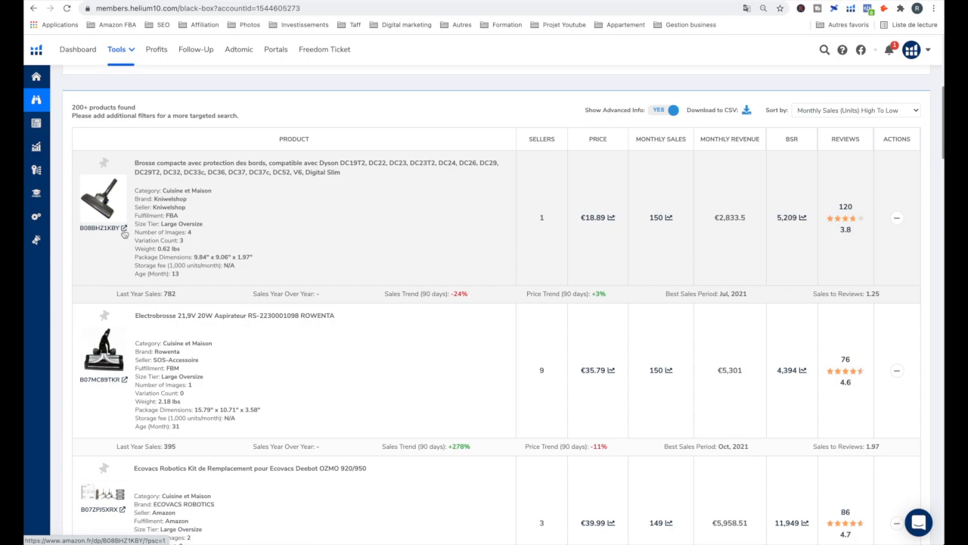
{"action": "left_click_drag", "start_coordinate": [136, 161], "coordinate": [260, 277]}
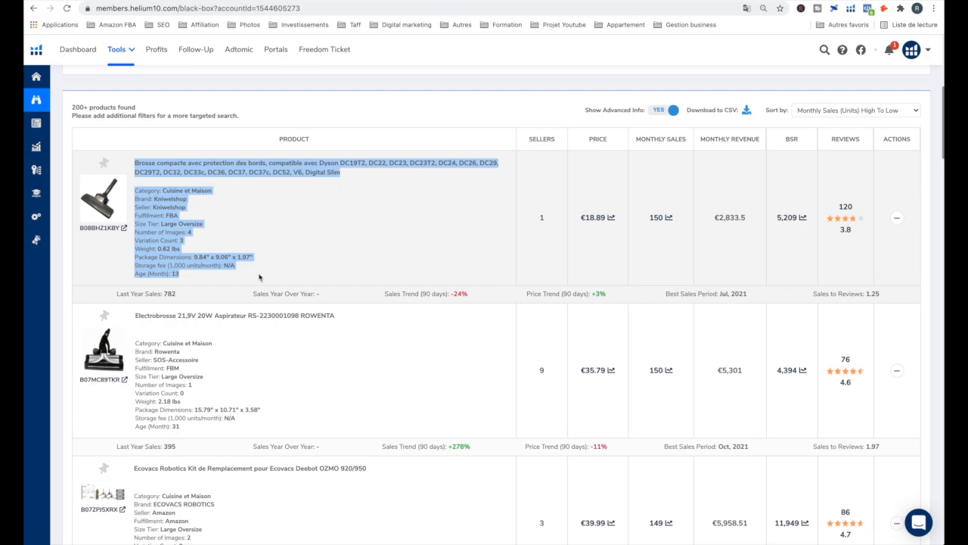
{"action": "left_click", "coordinate": [267, 277]}
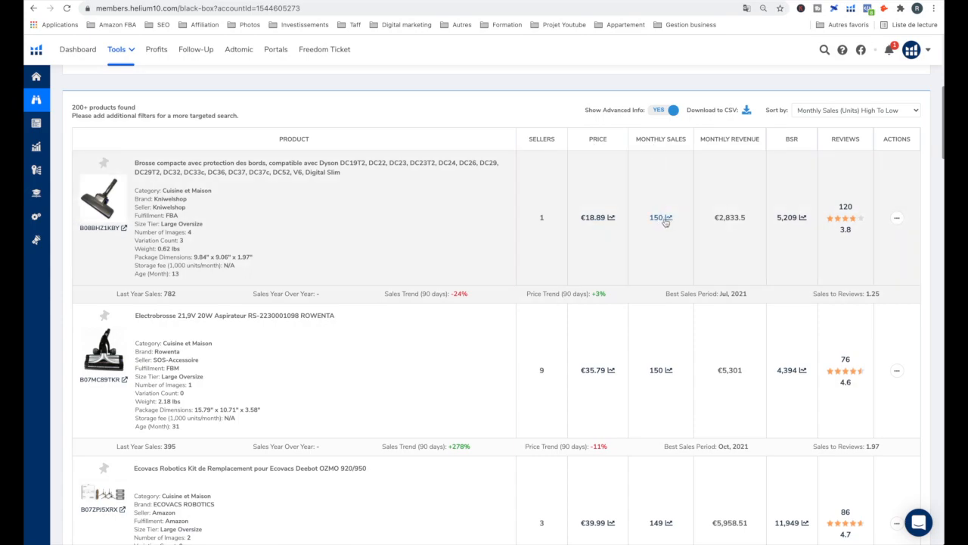
{"action": "left_click", "coordinate": [665, 220]}
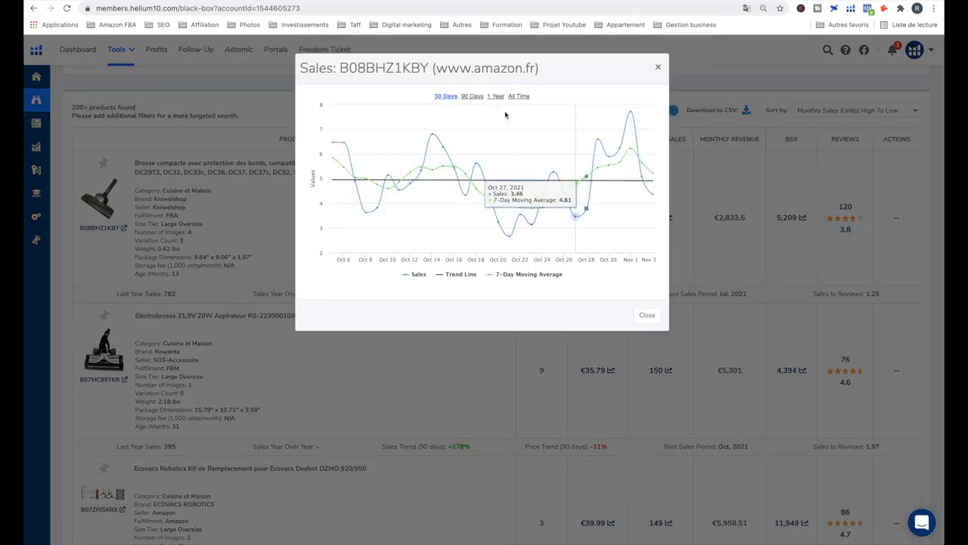
{"action": "left_click", "coordinate": [473, 96]}
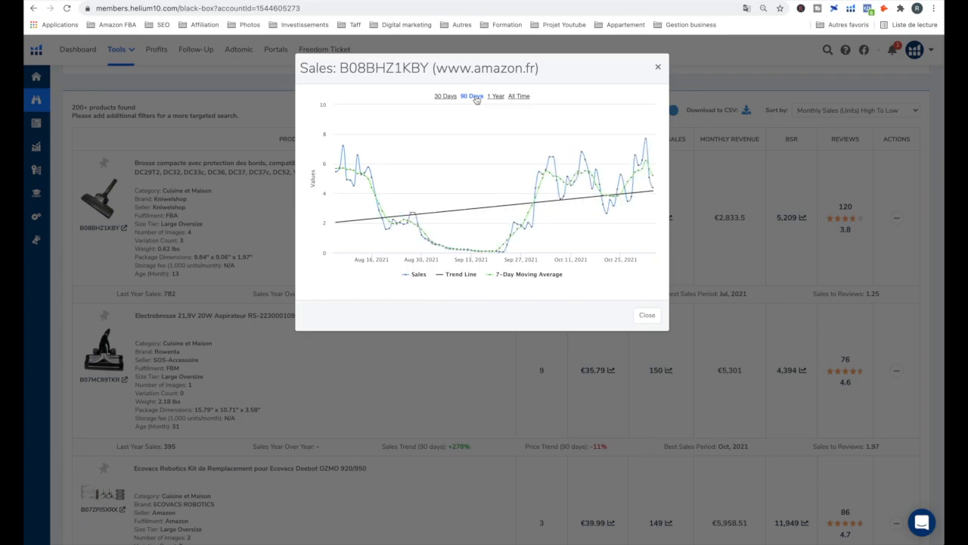
{"action": "left_click", "coordinate": [657, 66]}
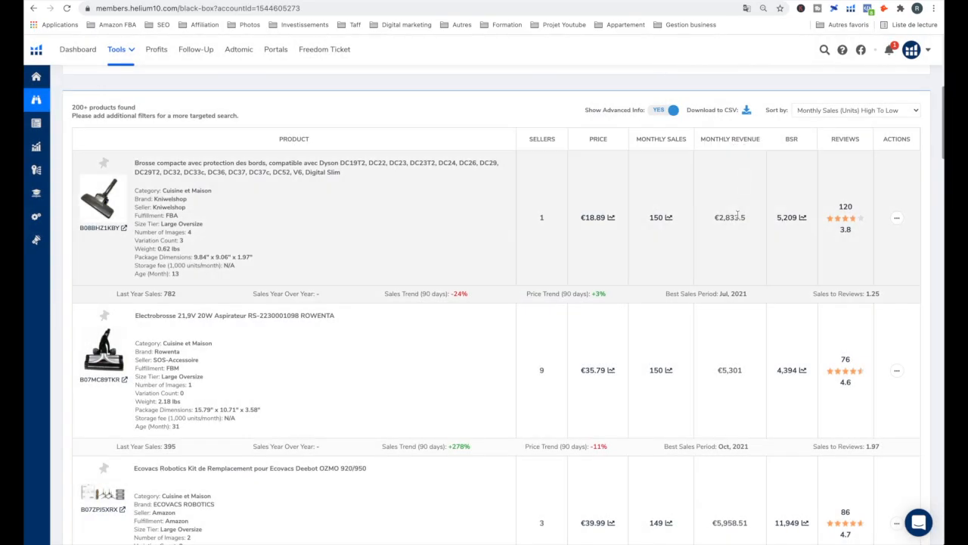
{"action": "left_click_drag", "start_coordinate": [716, 217], "coordinate": [759, 219]}
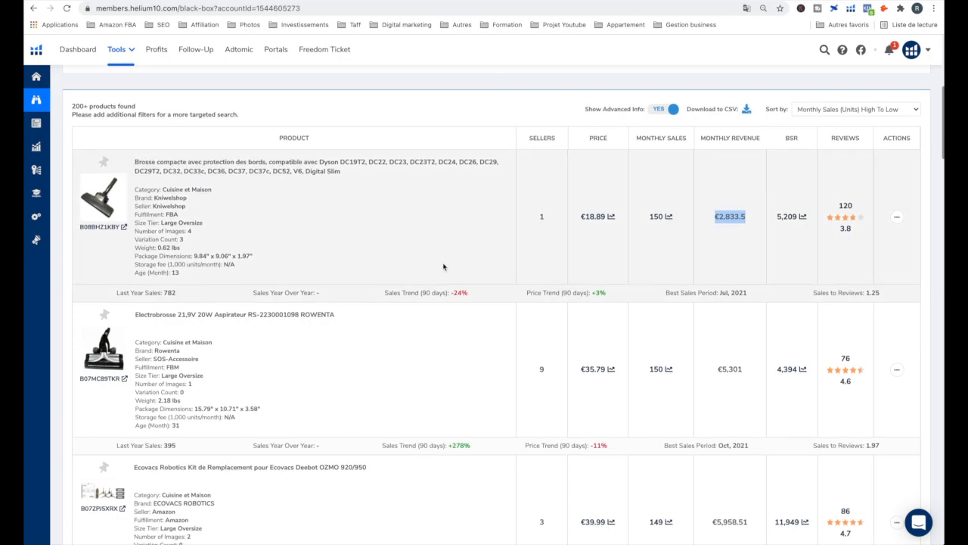
Step: Exclude products whose titles contain Housse, laine or winsor and rerun the search
{"action": "scroll", "coordinate": [443, 266], "scroll_direction": "down", "scroll_amount": 4}
{"action": "scroll", "coordinate": [444, 266], "scroll_direction": "down", "scroll_amount": 5}
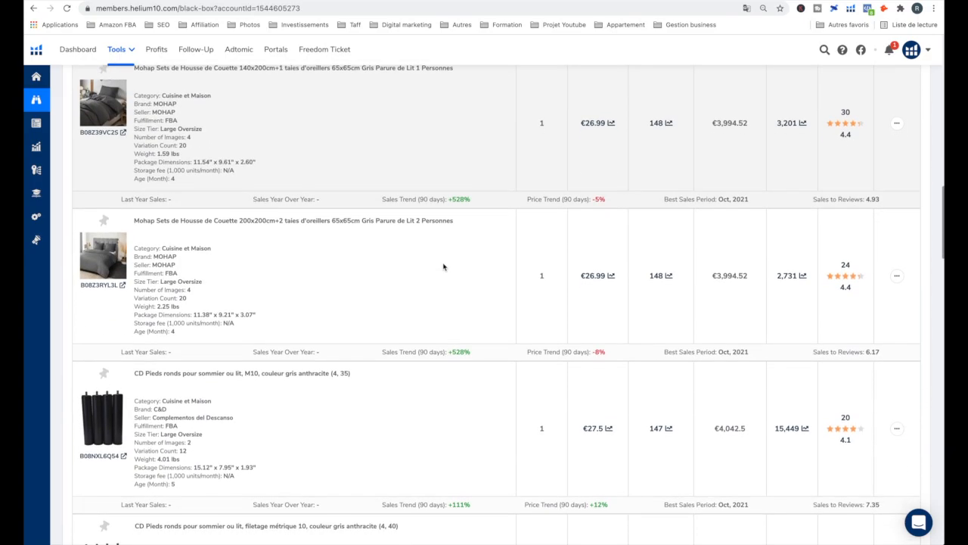
{"action": "scroll", "coordinate": [443, 266], "scroll_direction": "up", "scroll_amount": 1}
{"action": "scroll", "coordinate": [280, 259], "scroll_direction": "up", "scroll_amount": 1}
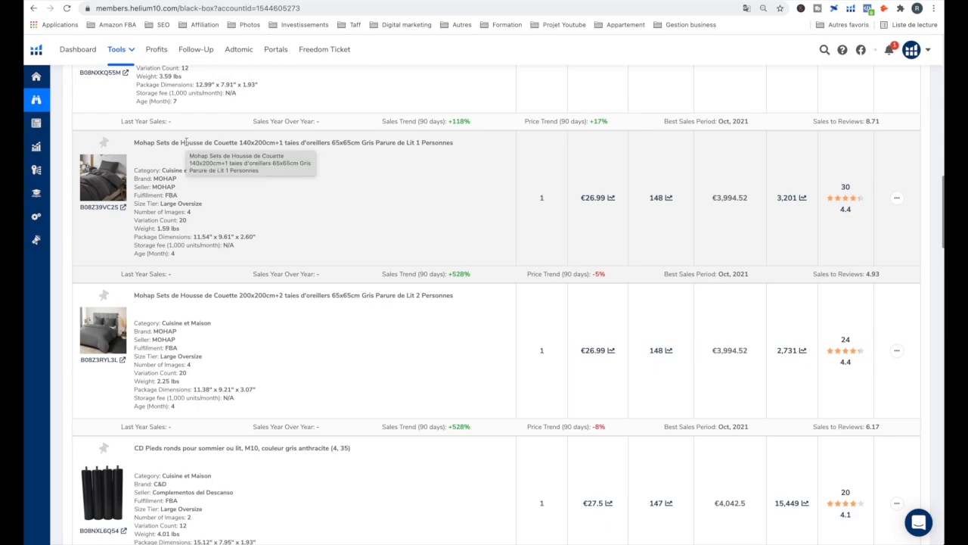
{"action": "left_click_drag", "start_coordinate": [180, 142], "coordinate": [203, 142]}
{"action": "scroll", "coordinate": [203, 142], "scroll_direction": "up", "scroll_amount": 15}
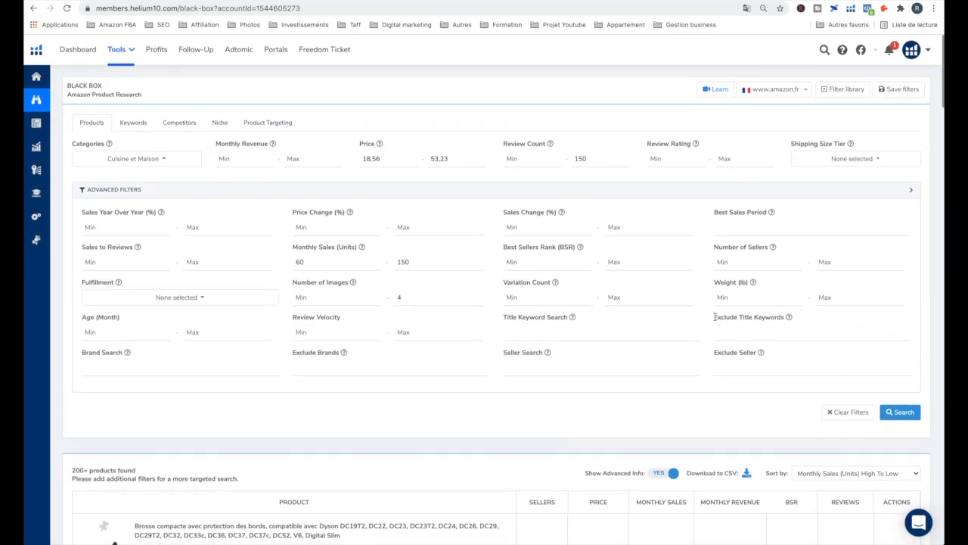
{"action": "left_click_drag", "start_coordinate": [714, 317], "coordinate": [791, 320]}
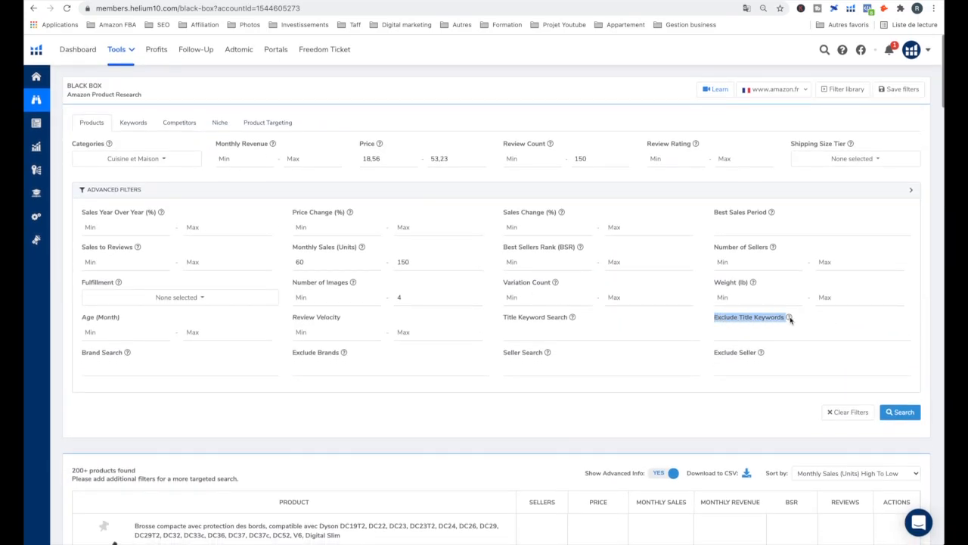
{"action": "left_click", "coordinate": [731, 330]}
{"action": "type", "text": "Housse"}
{"action": "left_click", "coordinate": [898, 411]}
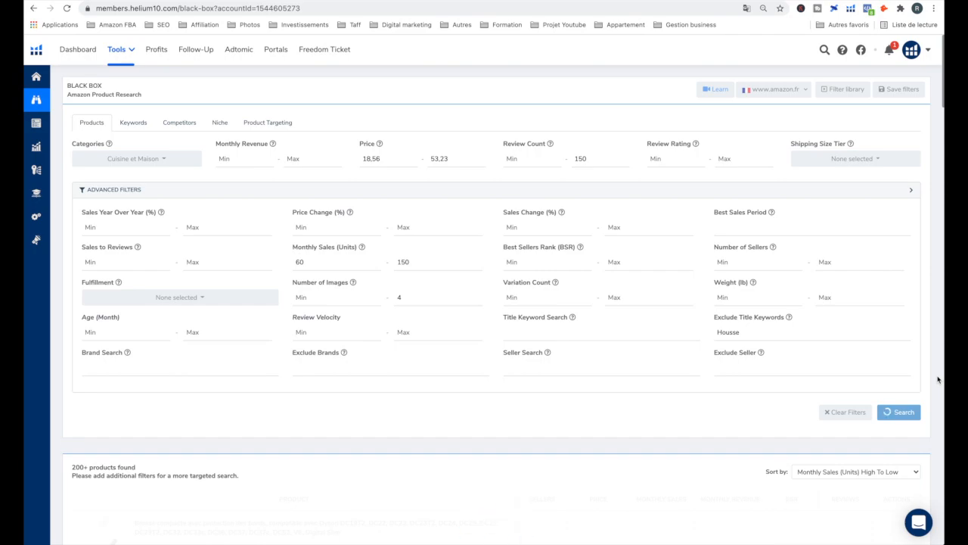
{"action": "left_click_drag", "start_coordinate": [816, 333], "coordinate": [718, 331]}
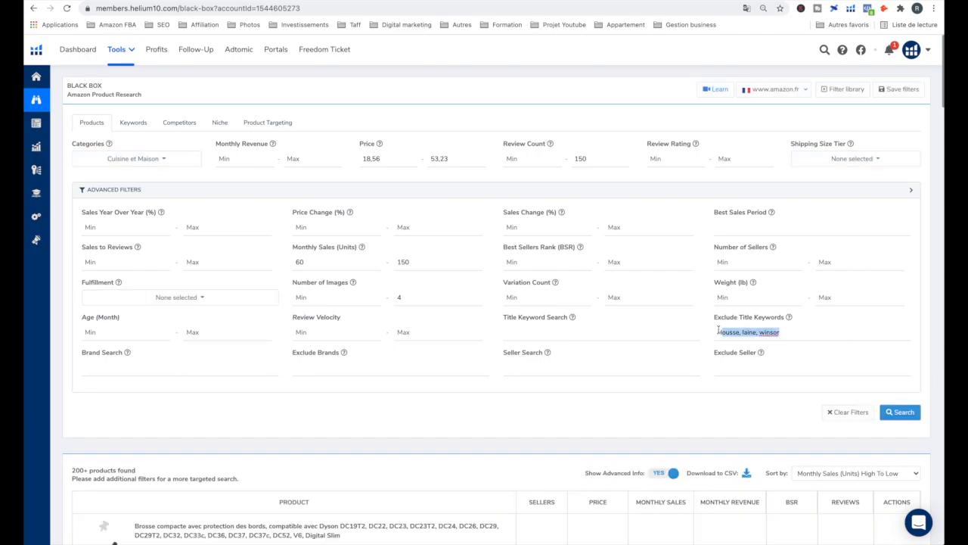
{"action": "left_click", "coordinate": [789, 332]}
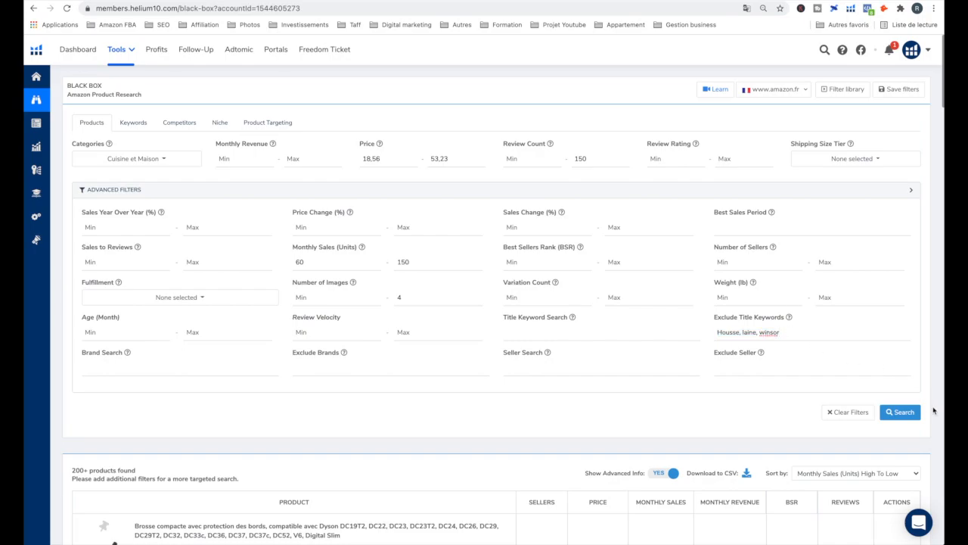
Step: Browse the first page of the filtered product results and open the second page
{"action": "scroll", "coordinate": [933, 410], "scroll_direction": "down", "scroll_amount": 8}
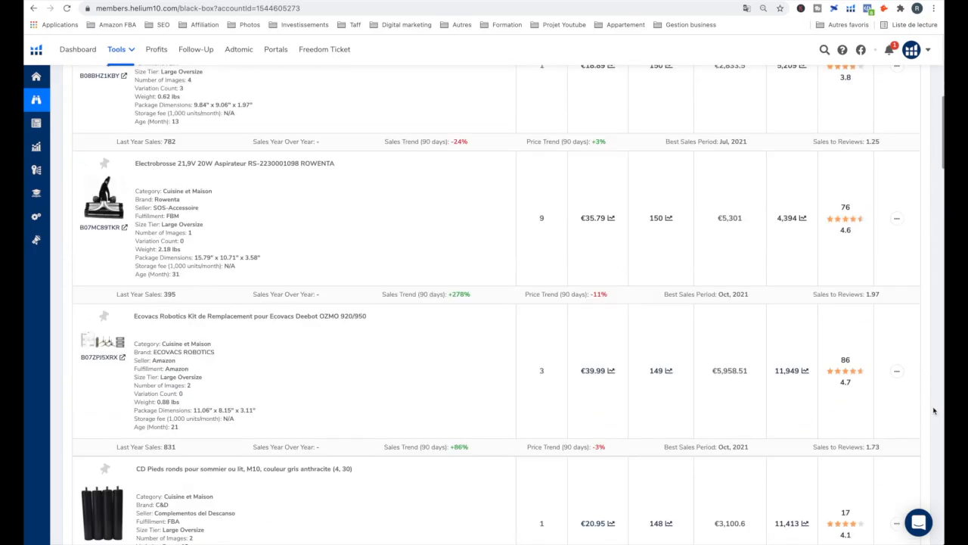
{"action": "scroll", "coordinate": [934, 410], "scroll_direction": "down", "scroll_amount": 9}
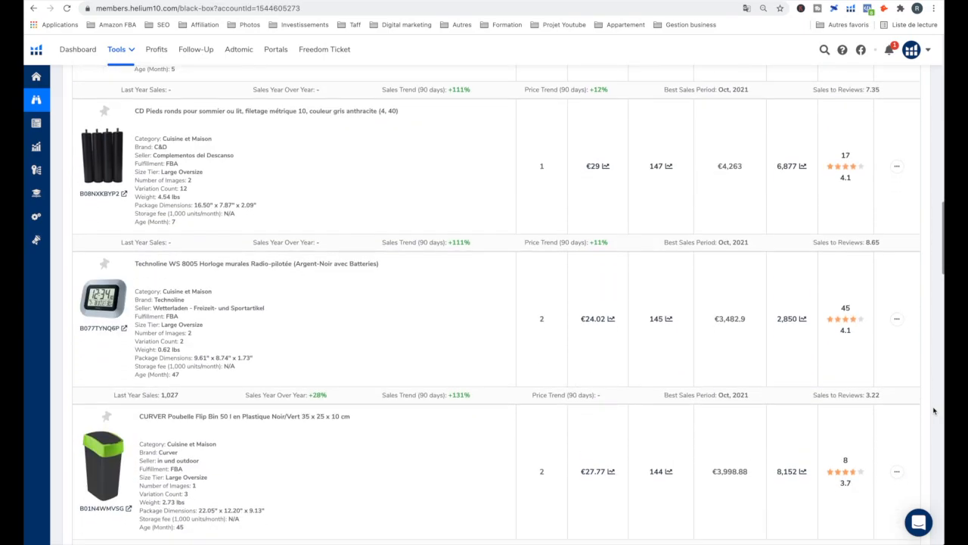
{"action": "scroll", "coordinate": [934, 409], "scroll_direction": "down", "scroll_amount": 6}
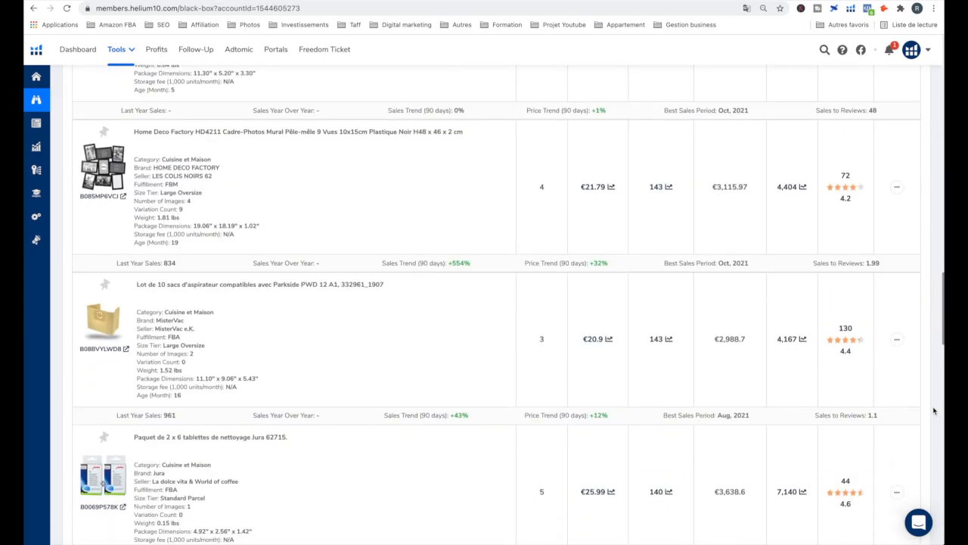
{"action": "scroll", "coordinate": [933, 410], "scroll_direction": "down", "scroll_amount": 2}
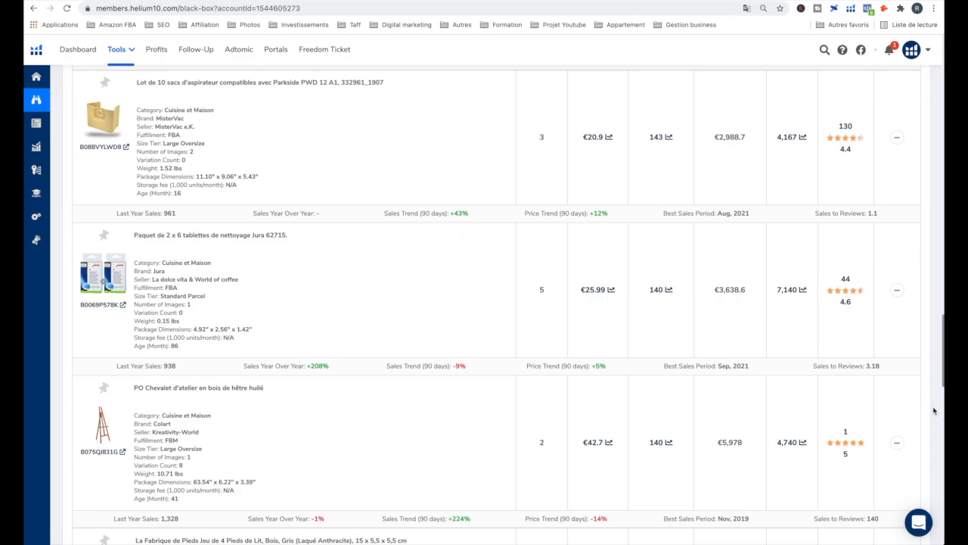
{"action": "scroll", "coordinate": [933, 410], "scroll_direction": "down", "scroll_amount": 8}
{"action": "scroll", "coordinate": [933, 410], "scroll_direction": "down", "scroll_amount": 8}
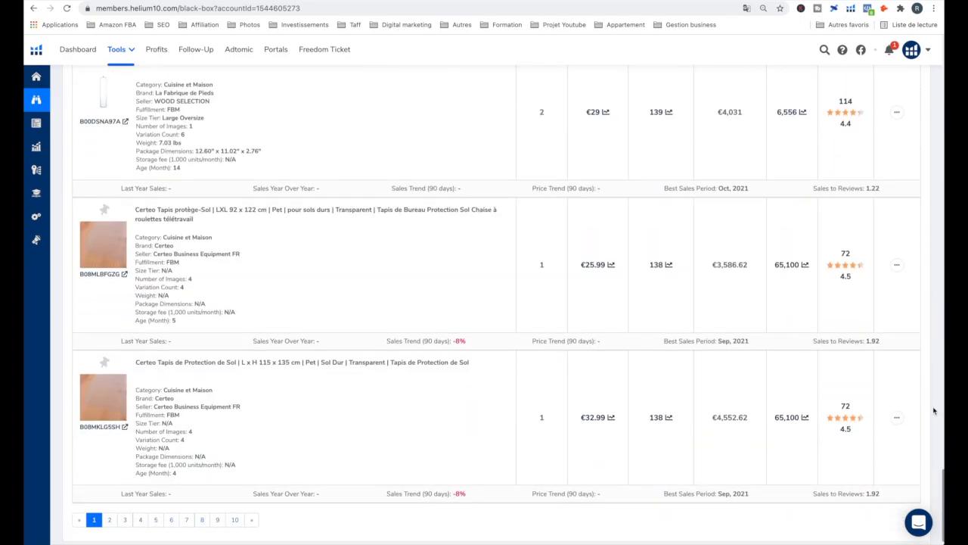
{"action": "scroll", "coordinate": [933, 410], "scroll_direction": "down", "scroll_amount": 1}
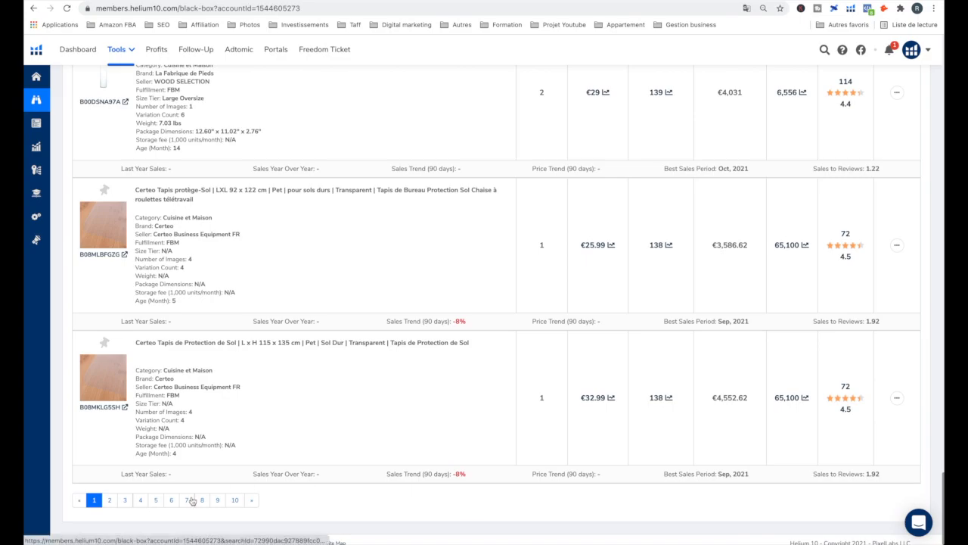
{"action": "left_click", "coordinate": [111, 500]}
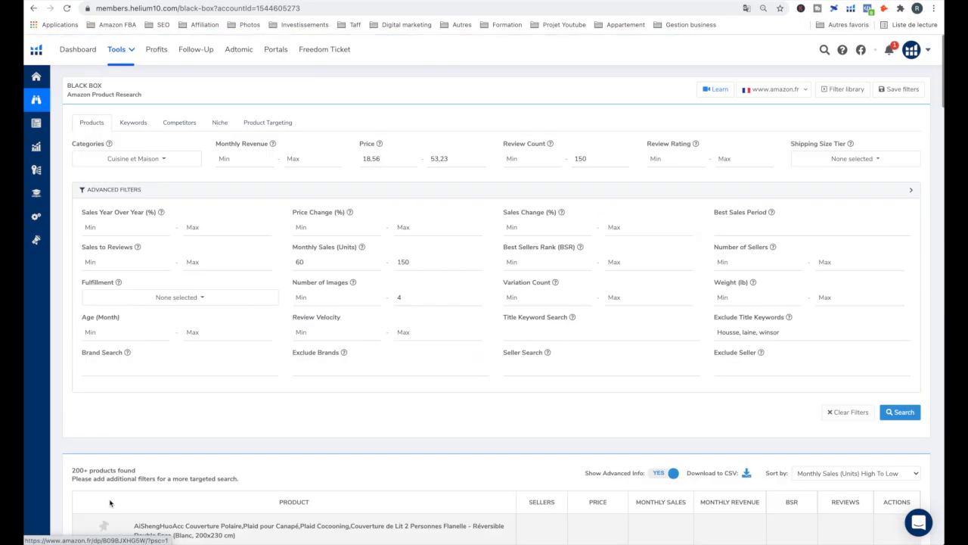
Step: Browse the second page of the filtered product results down to the blue reading cushion
{"action": "scroll", "coordinate": [937, 339], "scroll_direction": "down", "scroll_amount": 5}
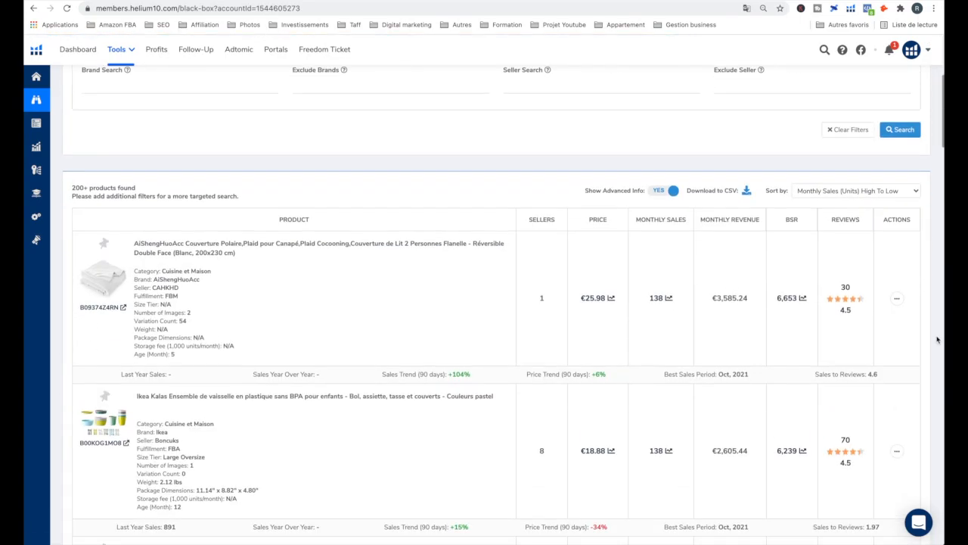
{"action": "scroll", "coordinate": [937, 340], "scroll_direction": "down", "scroll_amount": 2}
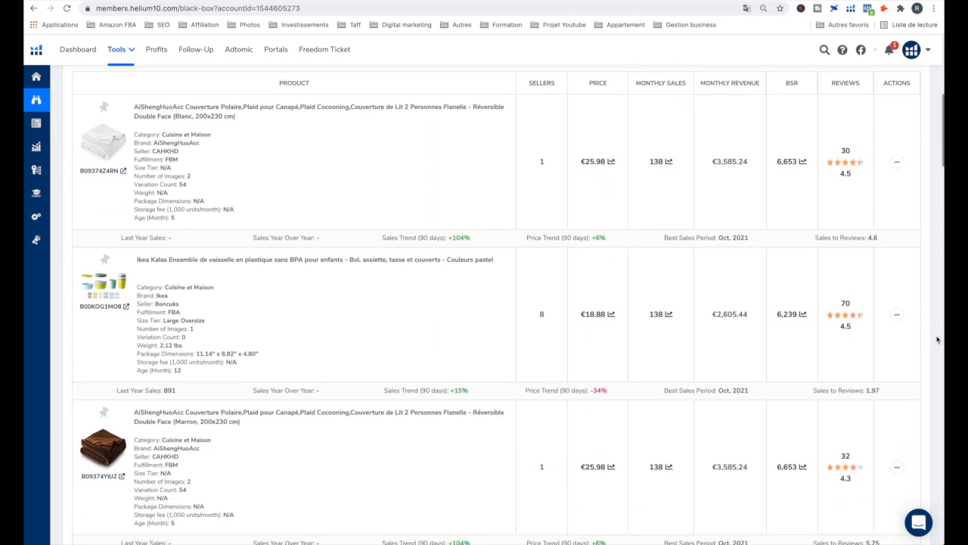
{"action": "scroll", "coordinate": [937, 339], "scroll_direction": "down", "scroll_amount": 3}
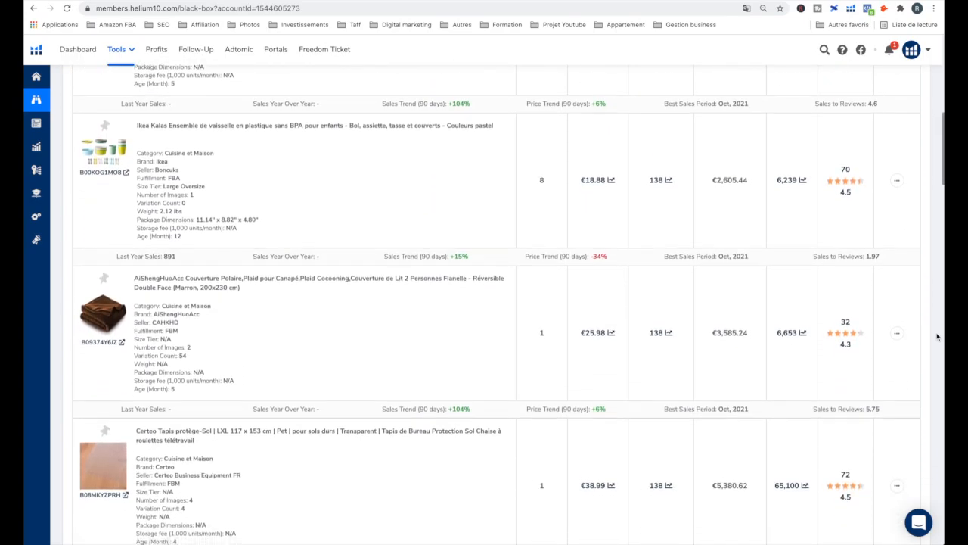
{"action": "scroll", "coordinate": [937, 337], "scroll_direction": "down", "scroll_amount": 4}
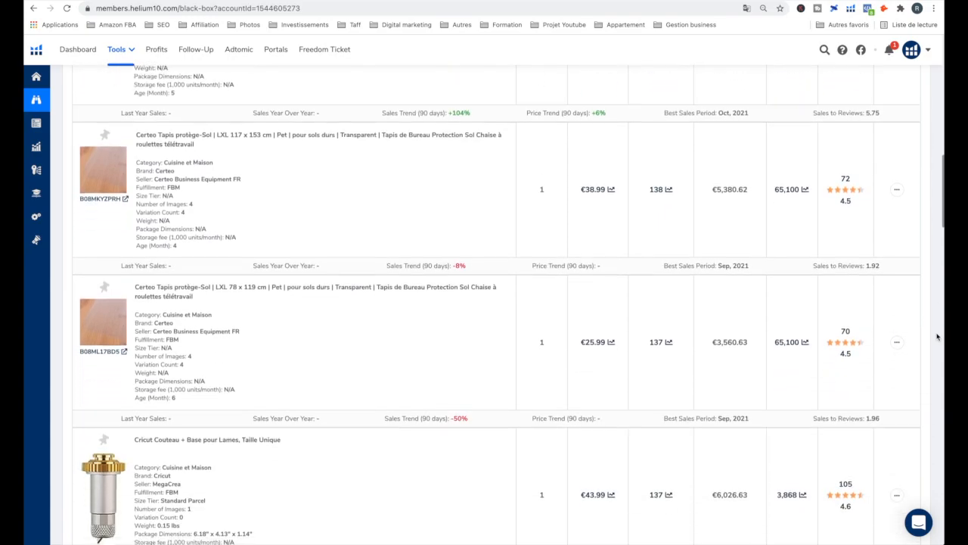
{"action": "scroll", "coordinate": [937, 336], "scroll_direction": "down", "scroll_amount": 1}
{"action": "scroll", "coordinate": [937, 336], "scroll_direction": "down", "scroll_amount": 4}
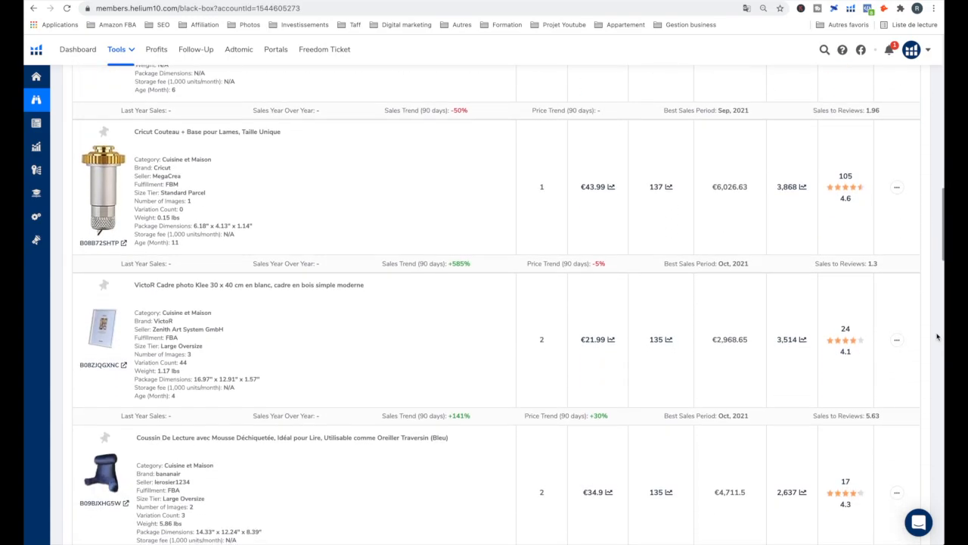
{"action": "scroll", "coordinate": [937, 336], "scroll_direction": "down", "scroll_amount": 2}
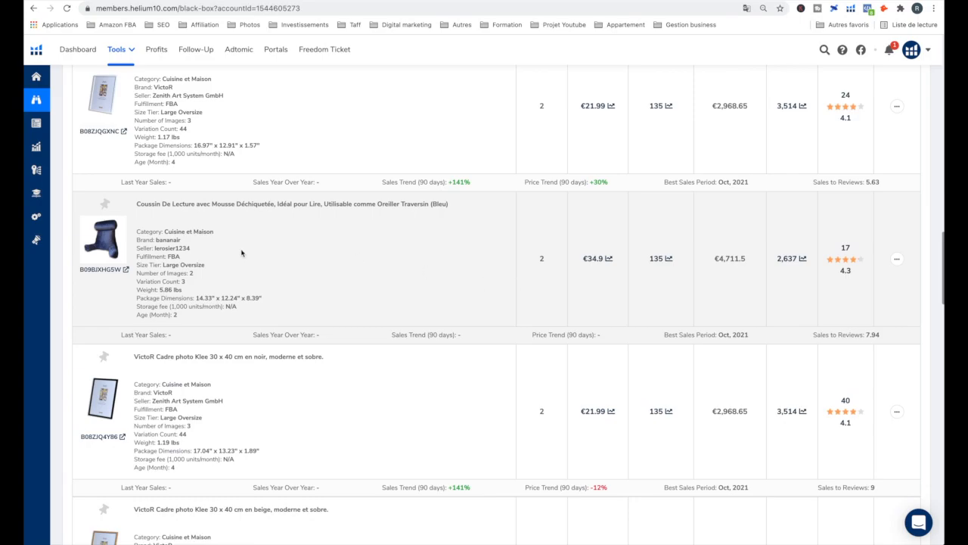
Step: Check the blue Coussin De Lecture's title and monthly sales, and open its Amazon listing
{"action": "left_click_drag", "start_coordinate": [135, 203], "coordinate": [380, 202]}
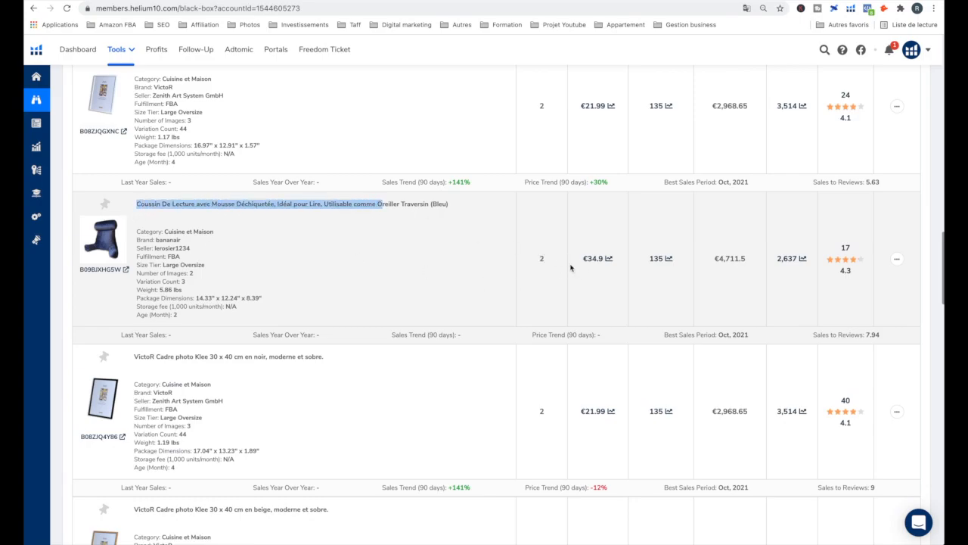
{"action": "left_click_drag", "start_coordinate": [582, 269], "coordinate": [676, 264]}
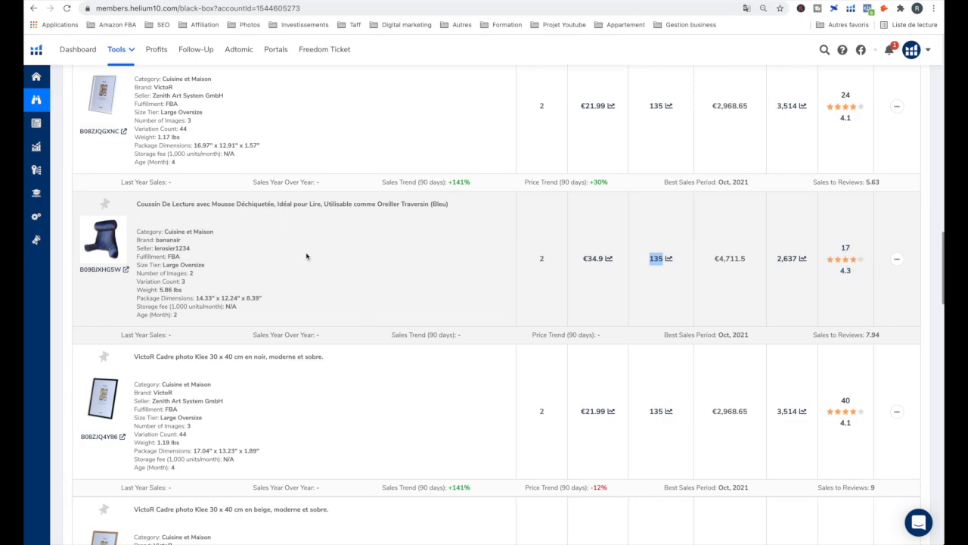
{"action": "left_click", "coordinate": [125, 269]}
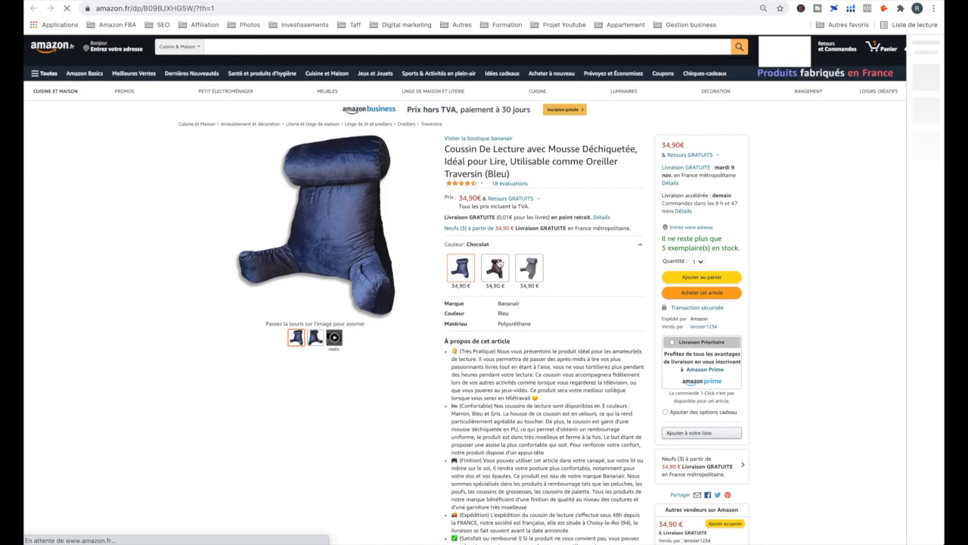
Step: Examine the reading cushion's colour variants, product images and video on the Amazon listing
{"action": "left_click", "coordinate": [525, 272]}
{"action": "left_click", "coordinate": [455, 271]}
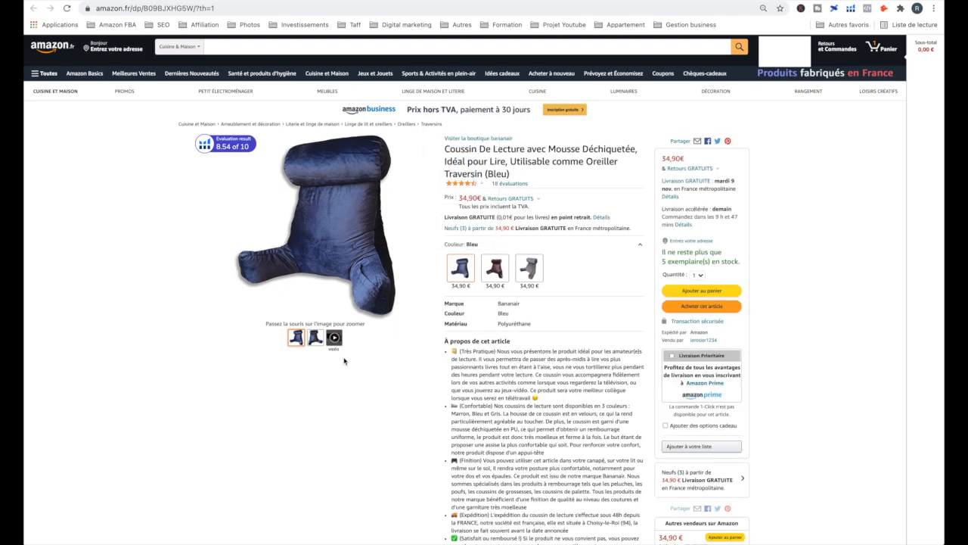
{"action": "mouse_move", "coordinate": [314, 342]}
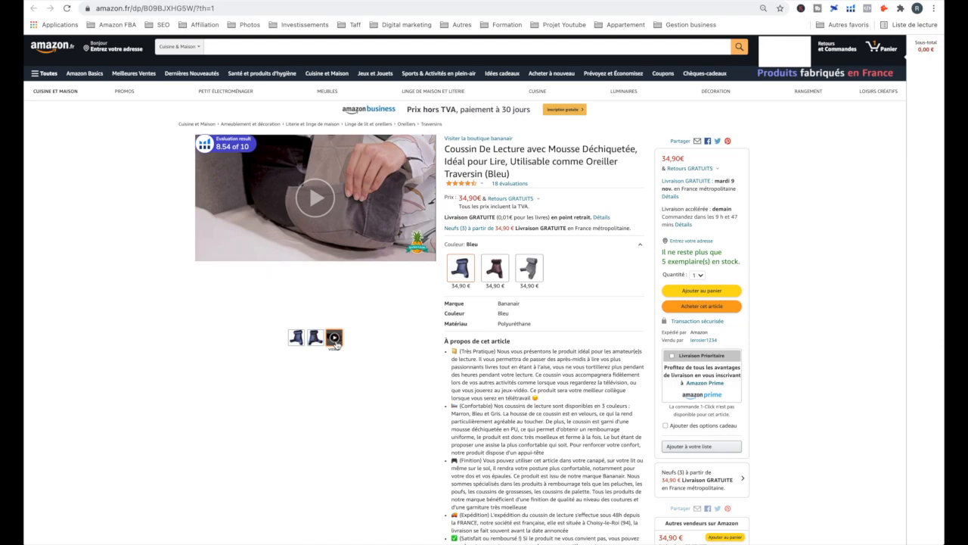
{"action": "mouse_move", "coordinate": [324, 229]}
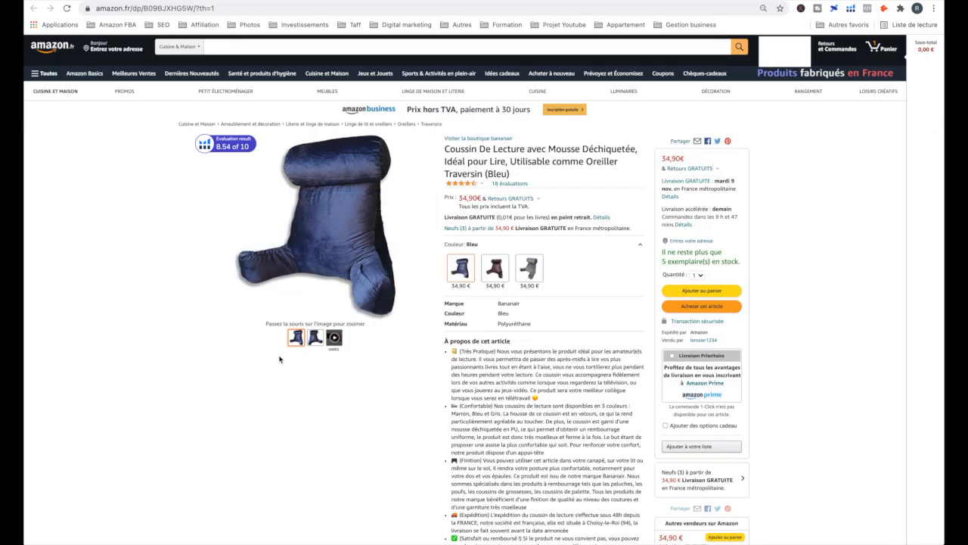
Step: Read the bullet points in the listing's À propos de cet article section, from the practical benefits to the refund guarantee
{"action": "scroll", "coordinate": [445, 447], "scroll_direction": "down", "scroll_amount": 1}
{"action": "left_click_drag", "start_coordinate": [462, 281], "coordinate": [520, 420]}
{"action": "left_click", "coordinate": [520, 420]}
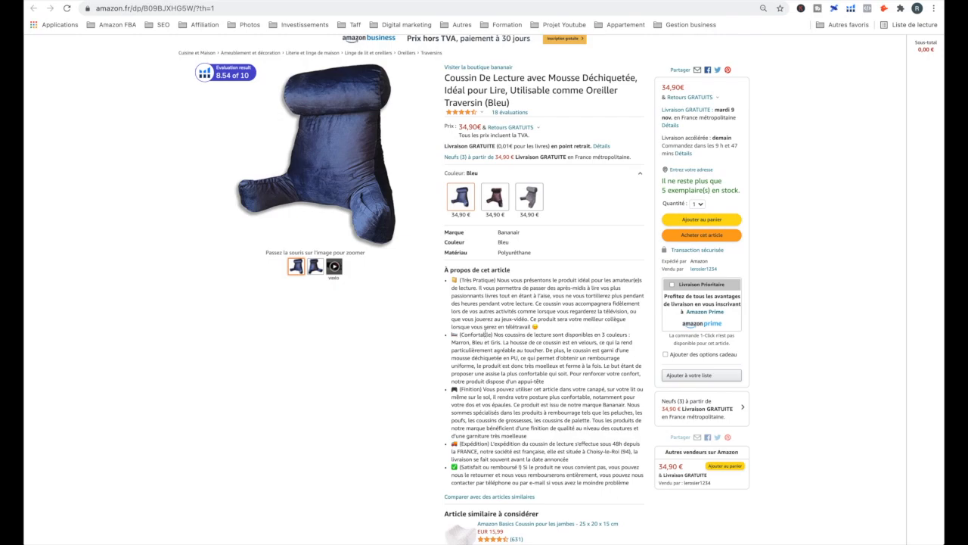
{"action": "mouse_move", "coordinate": [462, 280]}
{"action": "left_mouse_down"}
{"action": "mouse_move", "coordinate": [493, 280]}
{"action": "mouse_move", "coordinate": [465, 280]}
{"action": "left_mouse_up"}
{"action": "left_click_drag", "start_coordinate": [462, 280], "coordinate": [492, 280]}
{"action": "left_click_drag", "start_coordinate": [462, 333], "coordinate": [493, 335]}
{"action": "left_click_drag", "start_coordinate": [462, 388], "coordinate": [482, 389]}
{"action": "left_click", "coordinate": [465, 442]}
{"action": "left_click_drag", "start_coordinate": [463, 467], "coordinate": [521, 467]}
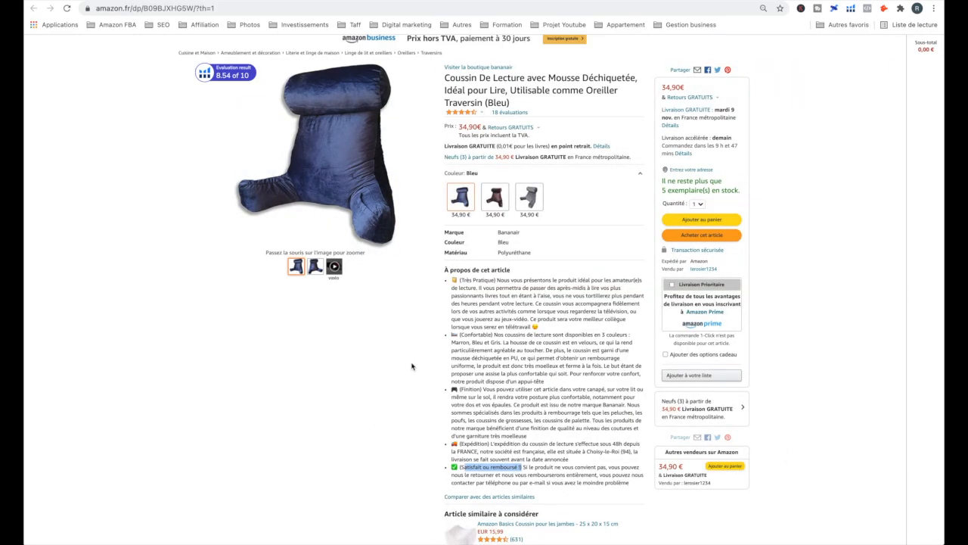
Step: Review the rest of the listing, including the comparison table, technical details, product description, and customer questions and reviews
{"action": "scroll", "coordinate": [412, 366], "scroll_direction": "down", "scroll_amount": 5}
{"action": "scroll", "coordinate": [412, 366], "scroll_direction": "down", "scroll_amount": 15}
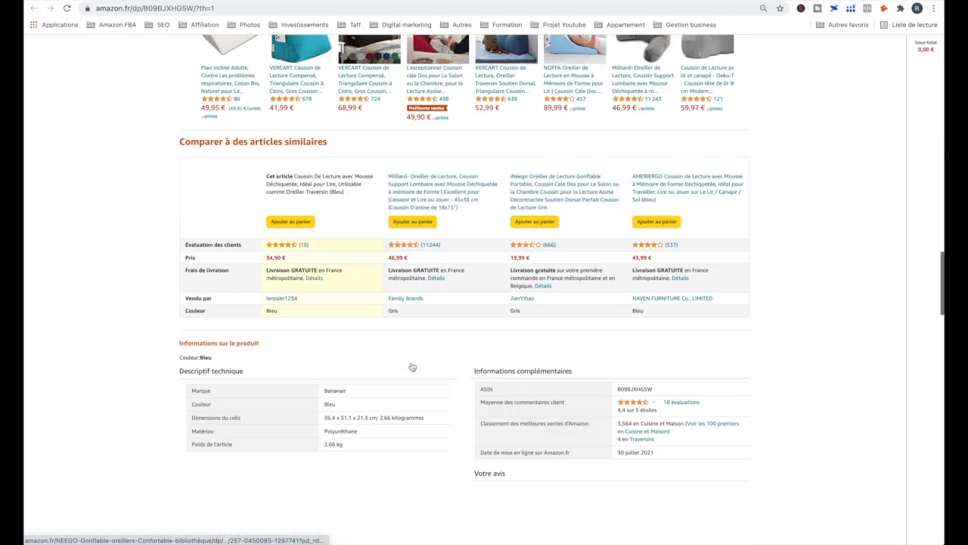
{"action": "scroll", "coordinate": [412, 366], "scroll_direction": "down", "scroll_amount": 5}
{"action": "scroll", "coordinate": [412, 366], "scroll_direction": "up", "scroll_amount": 3}
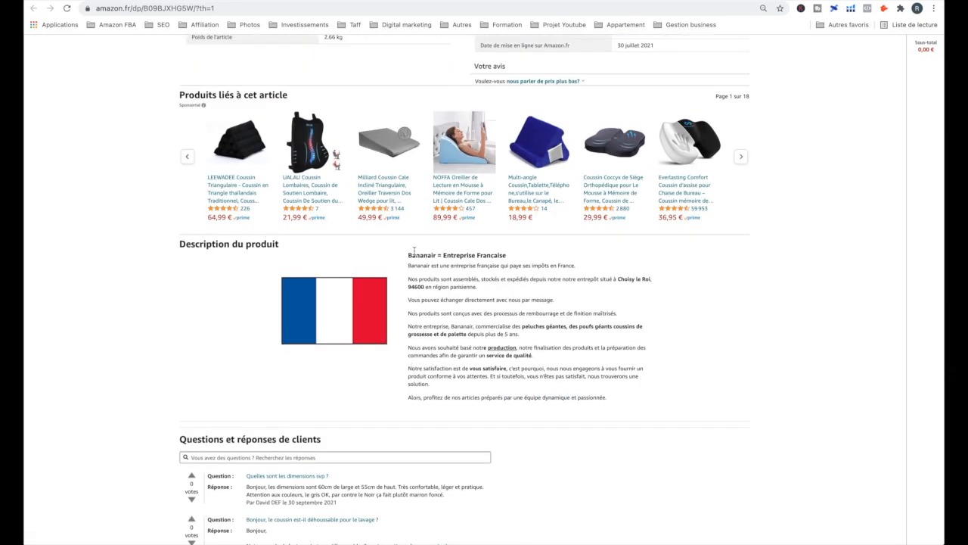
{"action": "left_click_drag", "start_coordinate": [408, 252], "coordinate": [540, 355]}
{"action": "left_click", "coordinate": [540, 355]}
{"action": "scroll", "coordinate": [566, 390], "scroll_direction": "down", "scroll_amount": 3}
{"action": "scroll", "coordinate": [567, 390], "scroll_direction": "down", "scroll_amount": 4}
{"action": "scroll", "coordinate": [566, 390], "scroll_direction": "up", "scroll_amount": 10}
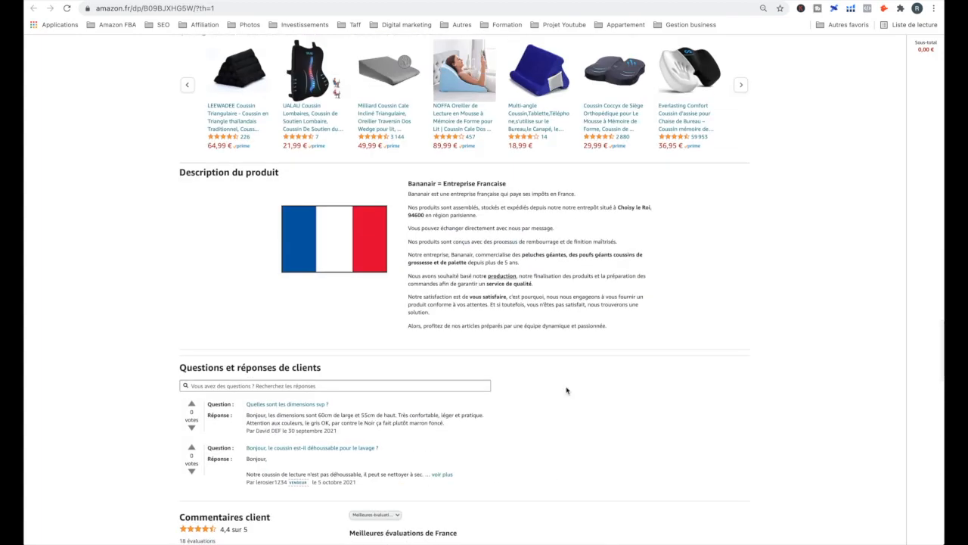
{"action": "scroll", "coordinate": [566, 391], "scroll_direction": "up", "scroll_amount": 8}
{"action": "scroll", "coordinate": [566, 390], "scroll_direction": "up", "scroll_amount": 4}
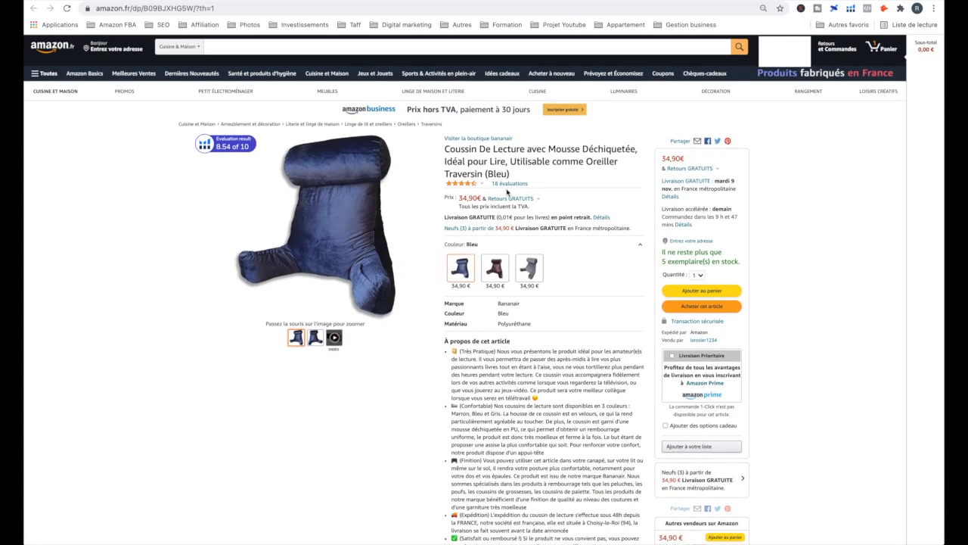
Step: Copy the product name from the listing title and search all Amazon categories for "Coussin De Lecture"
{"action": "left_click_drag", "start_coordinate": [445, 149], "coordinate": [522, 149]}
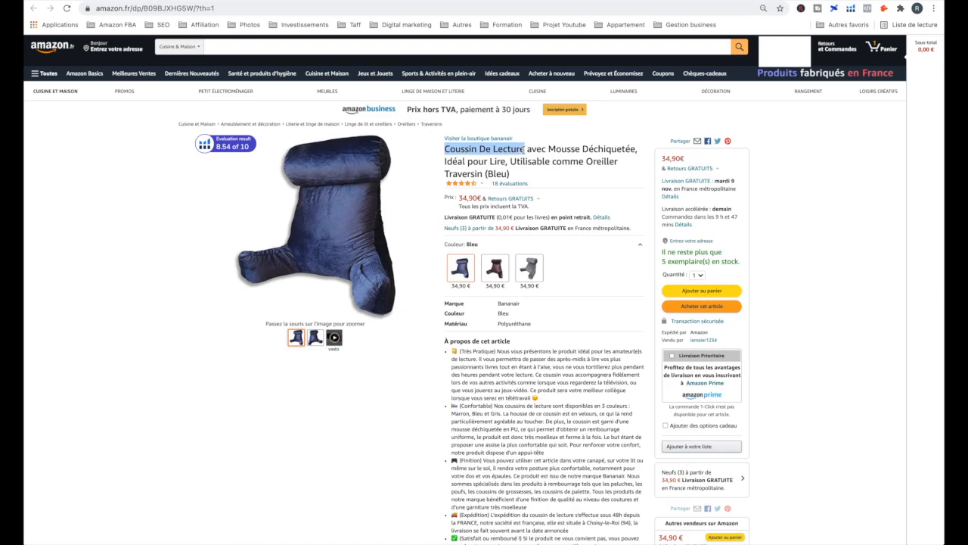
{"action": "left_click", "coordinate": [65, 49]}
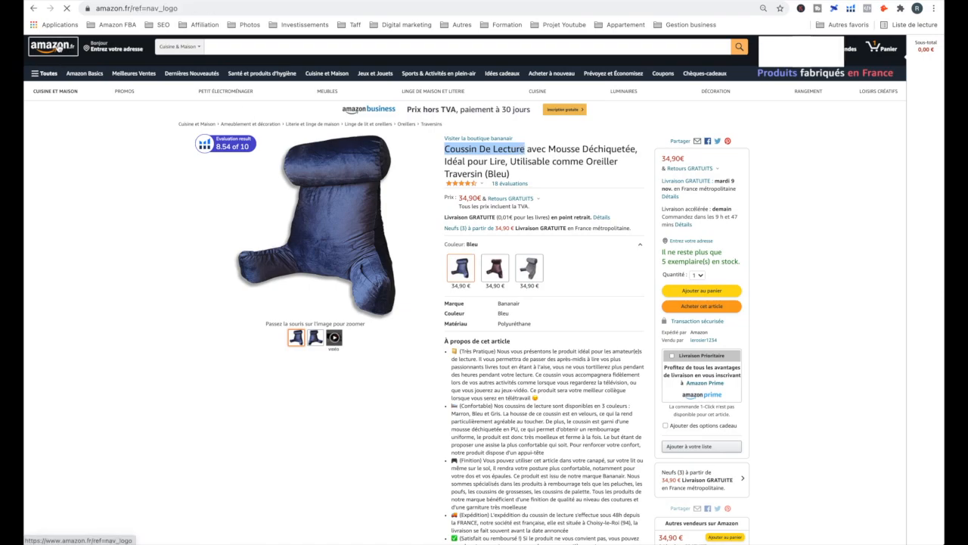
{"action": "left_click", "coordinate": [241, 48]}
{"action": "type", "text": "Coussin De Lecture"}
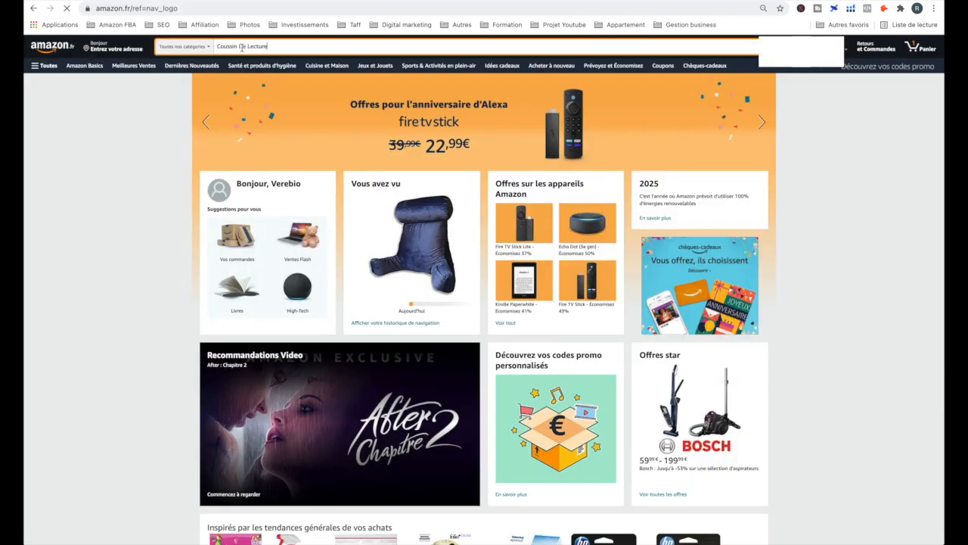
{"action": "key", "text": "Return"}
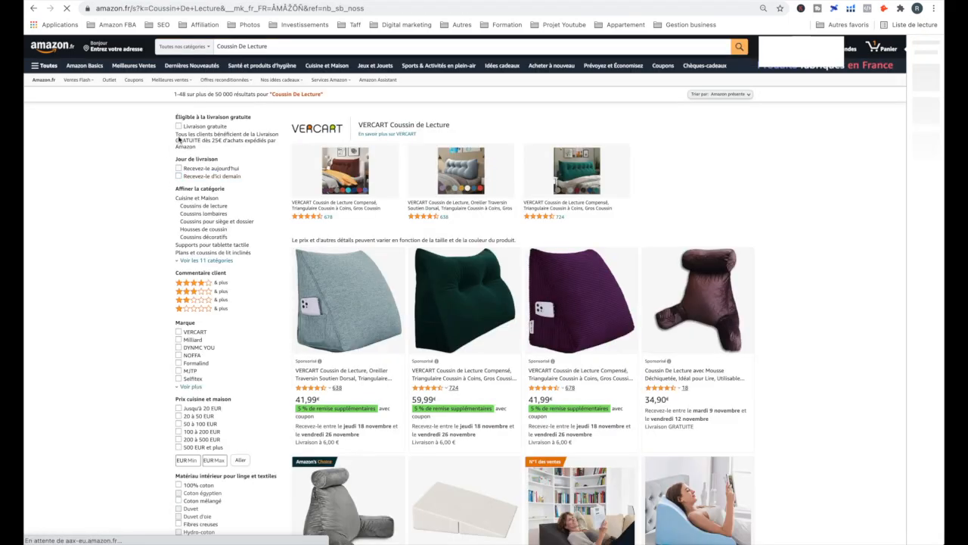
Step: Limit the search results to Livraison gratuite and check the number of matching results
{"action": "left_click", "coordinate": [179, 127]}
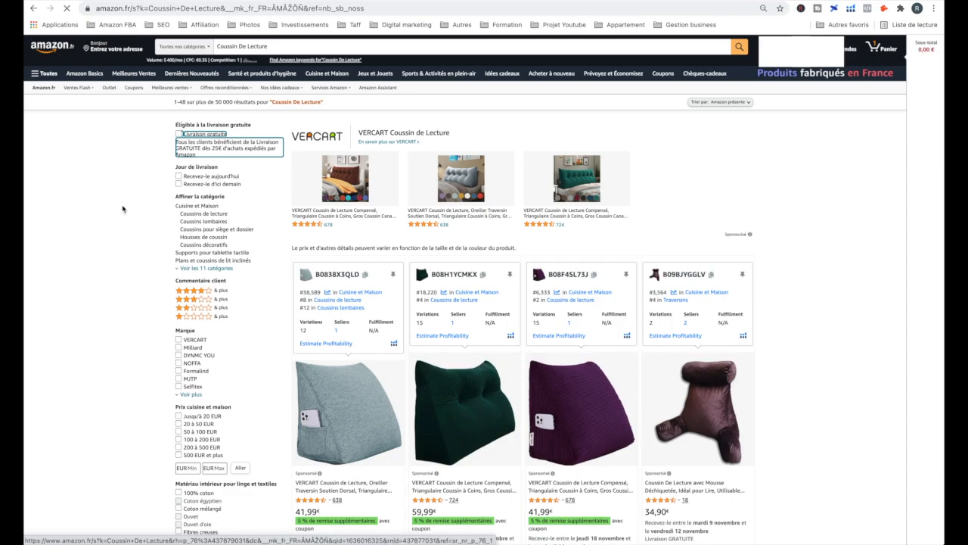
{"action": "left_click", "coordinate": [180, 134]}
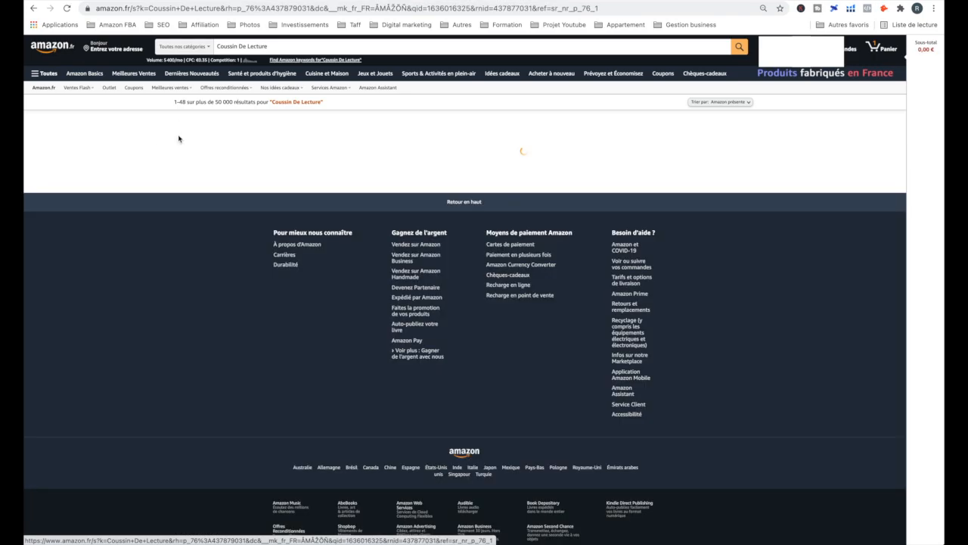
{"action": "scroll", "coordinate": [134, 212], "scroll_direction": "down", "scroll_amount": 1}
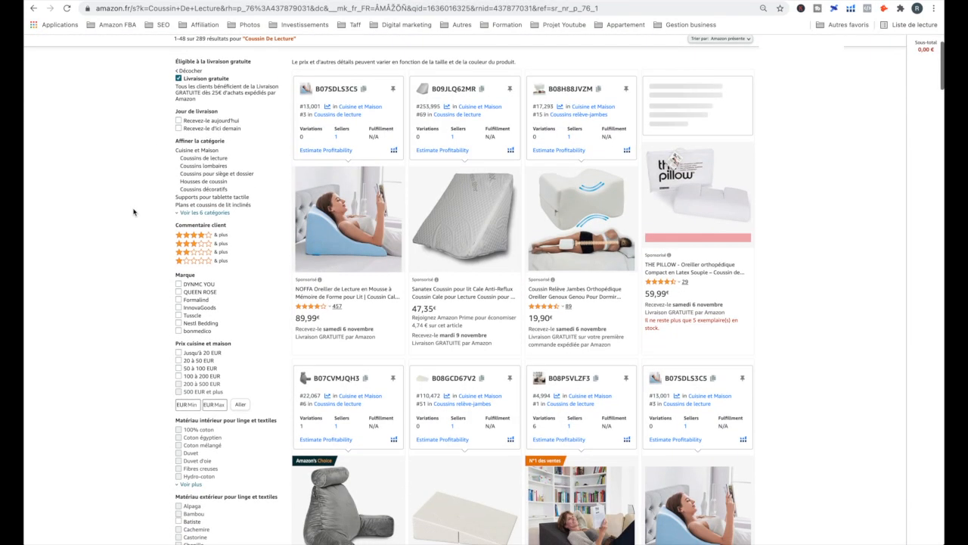
{"action": "scroll", "coordinate": [133, 212], "scroll_direction": "up", "scroll_amount": 1}
{"action": "left_click_drag", "start_coordinate": [196, 99], "coordinate": [206, 97]}
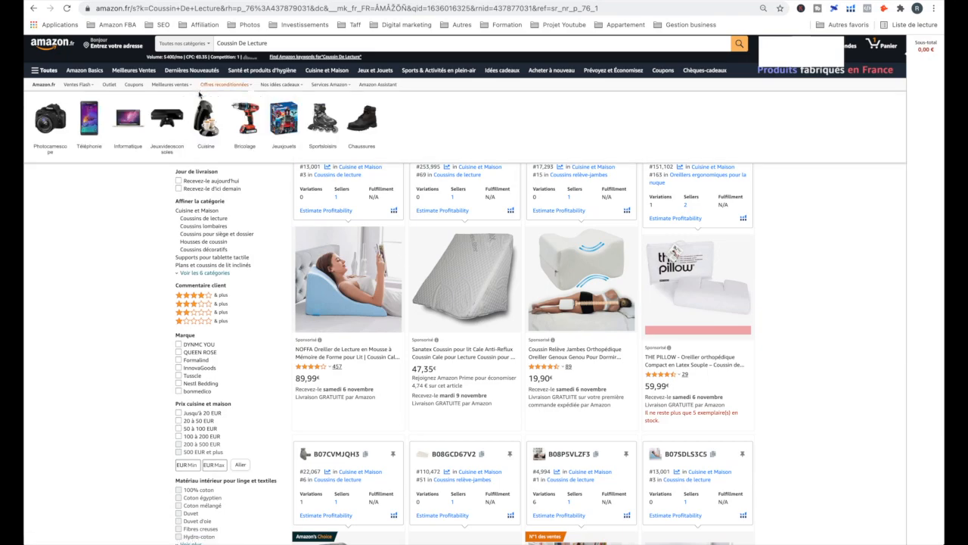
{"action": "left_click", "coordinate": [133, 182]}
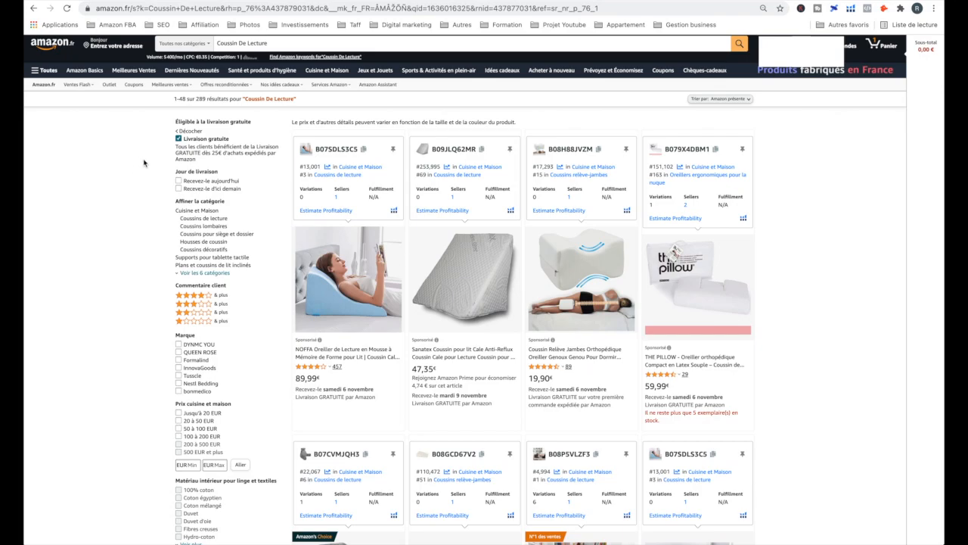
Step: Compare the competing reading cushions in the filtered results by image, price and review count
{"action": "scroll", "coordinate": [143, 163], "scroll_direction": "down", "scroll_amount": 1}
{"action": "scroll", "coordinate": [144, 162], "scroll_direction": "up", "scroll_amount": 1}
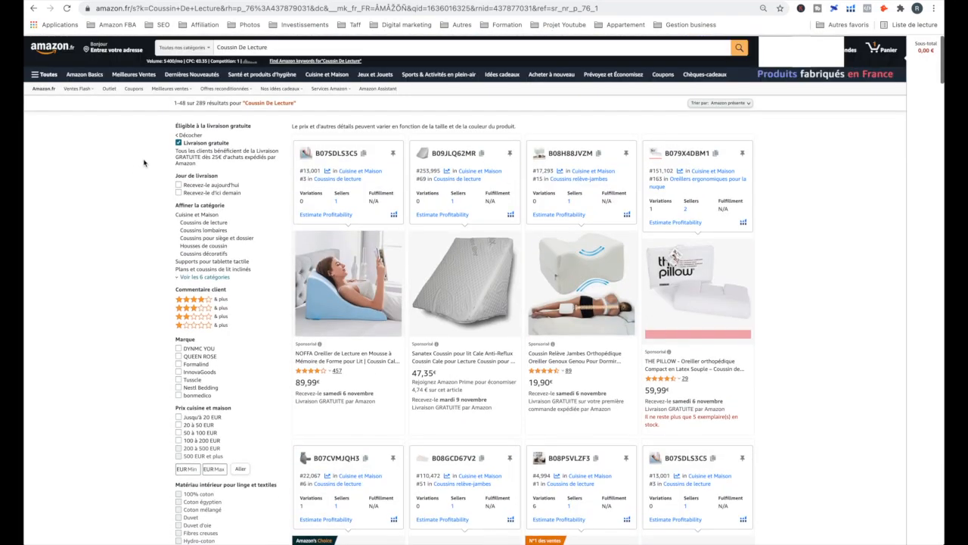
{"action": "scroll", "coordinate": [151, 297], "scroll_direction": "down", "scroll_amount": 5}
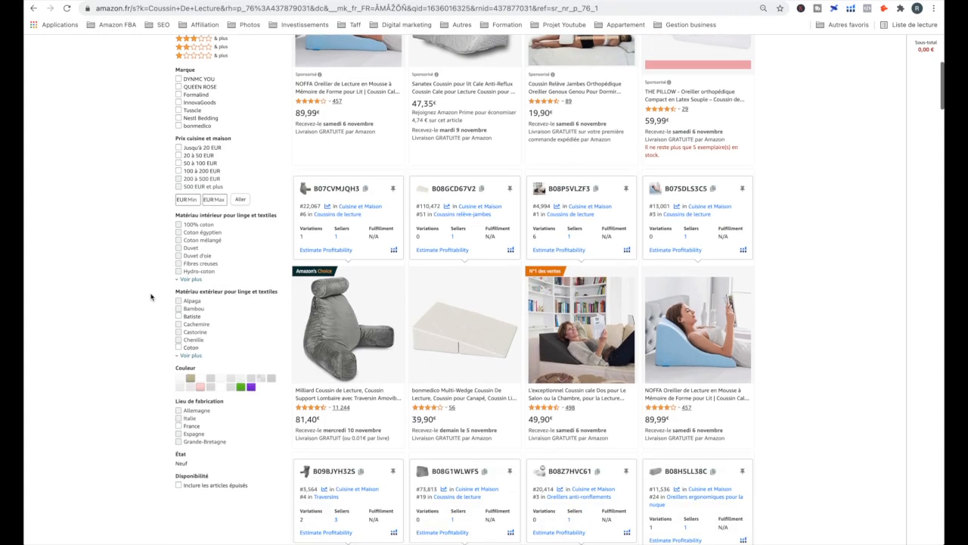
{"action": "scroll", "coordinate": [151, 296], "scroll_direction": "down", "scroll_amount": 1}
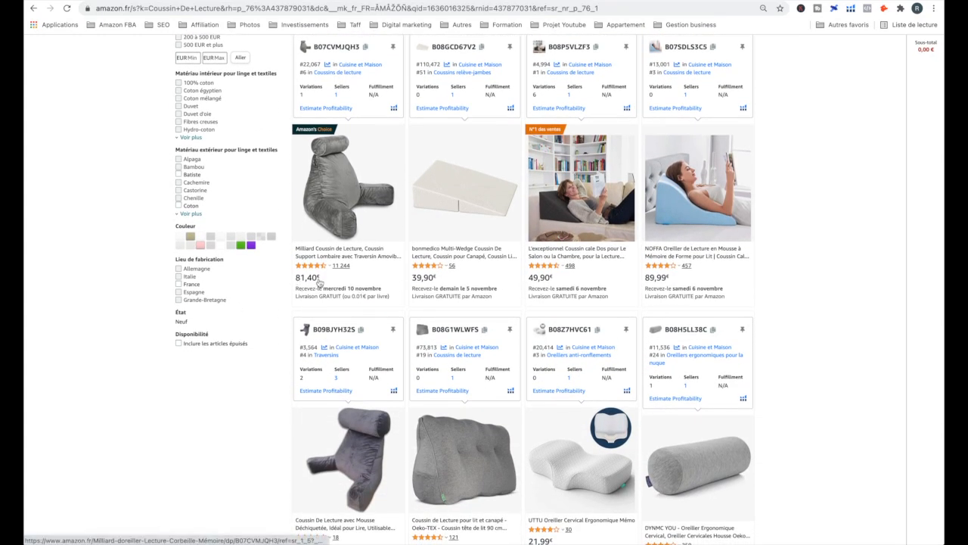
{"action": "scroll", "coordinate": [227, 415], "scroll_direction": "down", "scroll_amount": 1}
{"action": "scroll", "coordinate": [227, 415], "scroll_direction": "up", "scroll_amount": 1}
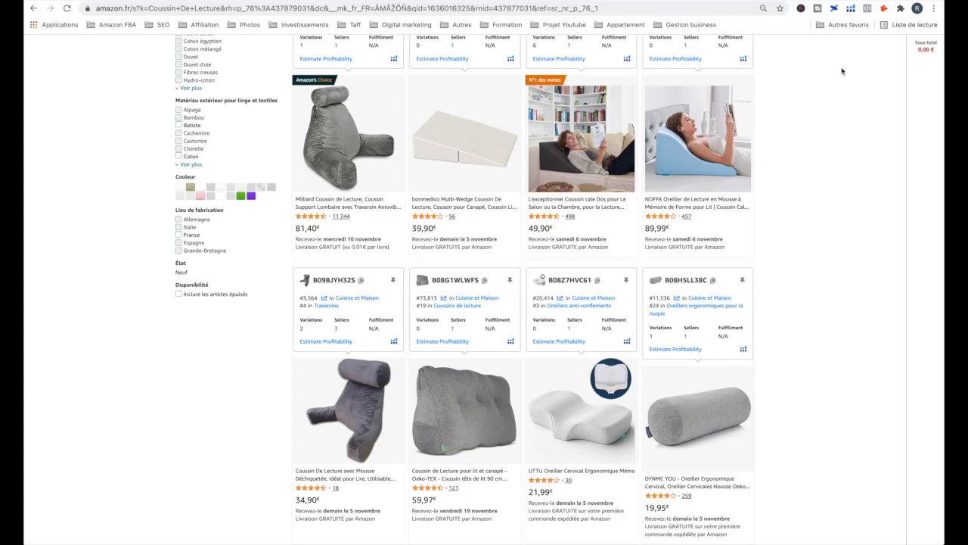
Step: Run Helium 10 Xray on the "Coussin De Lecture" results and compare the monthly sales and revenue of the competing cushions
{"action": "left_click", "coordinate": [850, 8]}
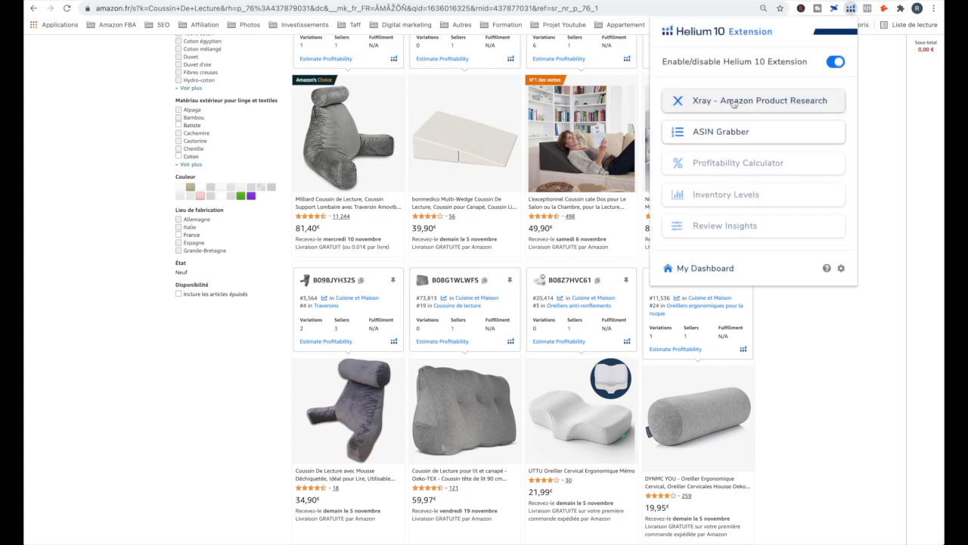
{"action": "left_click", "coordinate": [733, 104]}
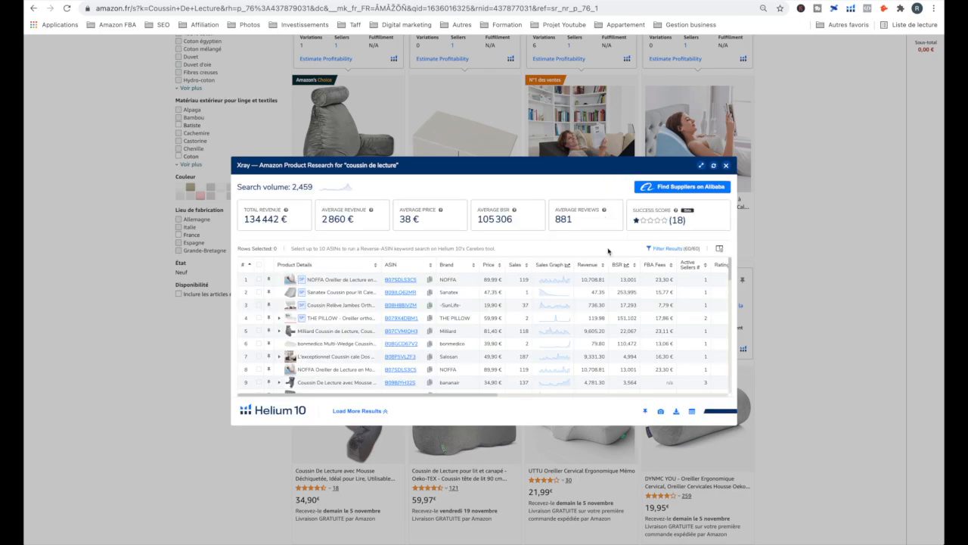
{"action": "scroll", "coordinate": [605, 331], "scroll_direction": "down", "scroll_amount": 1}
{"action": "scroll", "coordinate": [605, 332], "scroll_direction": "down", "scroll_amount": 3}
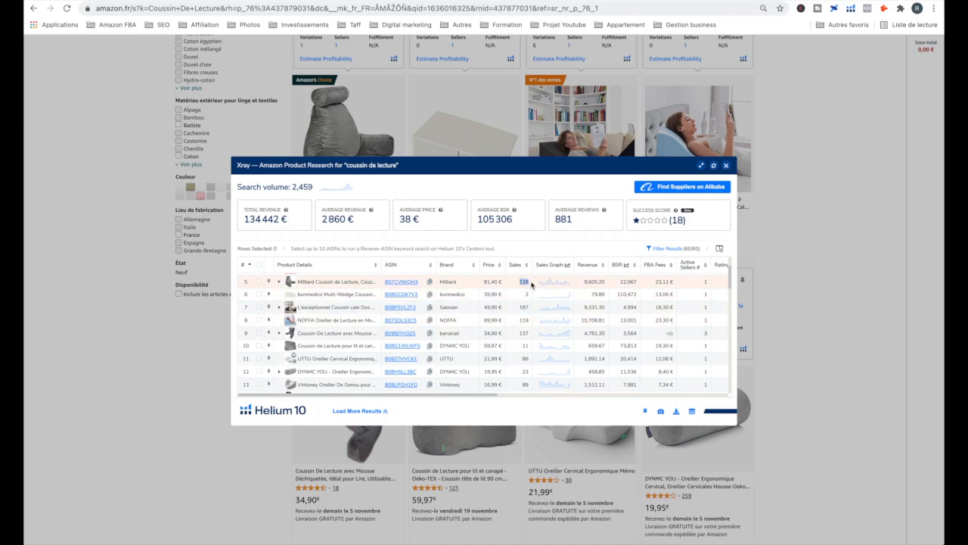
{"action": "double_click", "coordinate": [526, 307]}
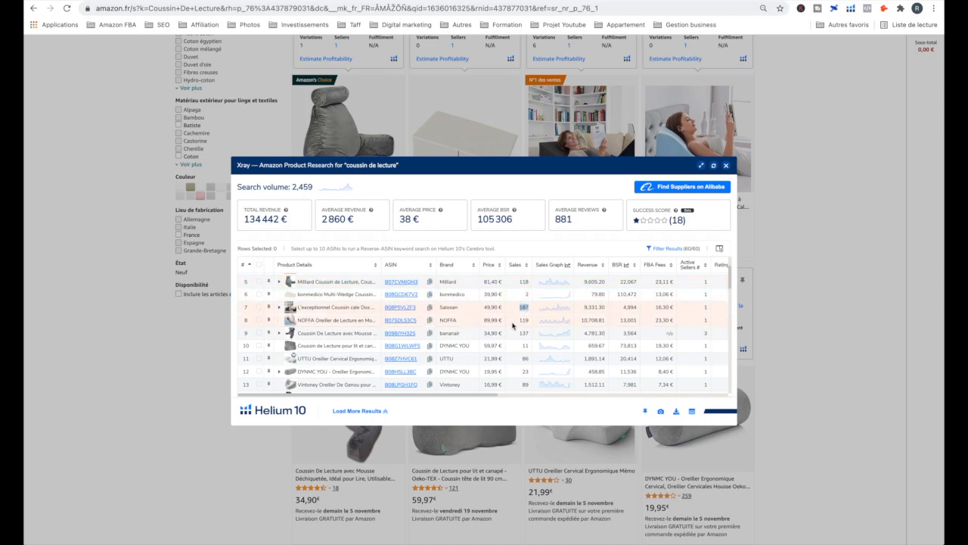
{"action": "double_click", "coordinate": [523, 333]}
{"action": "scroll", "coordinate": [594, 322], "scroll_direction": "down", "scroll_amount": 2}
{"action": "scroll", "coordinate": [596, 331], "scroll_direction": "up", "scroll_amount": 4}
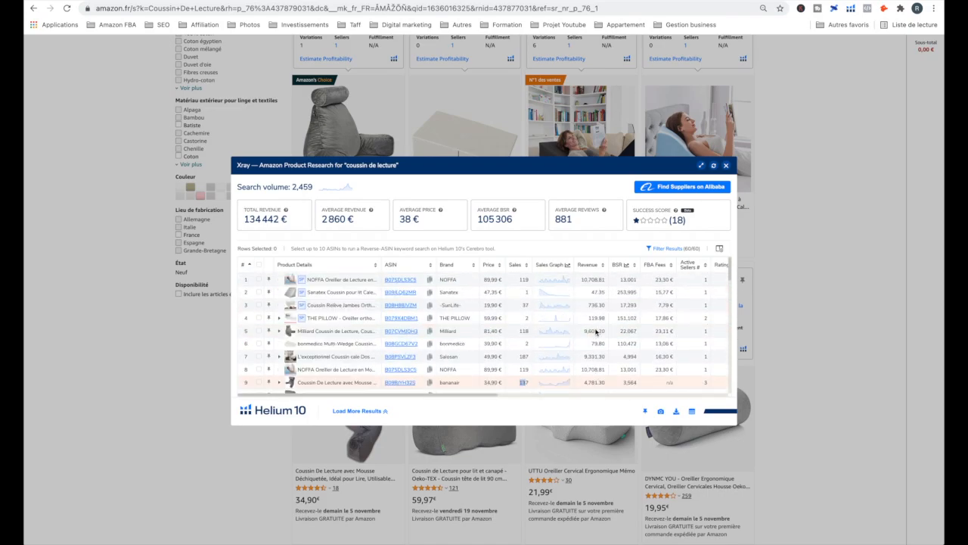
{"action": "left_click", "coordinate": [728, 167]}
Step: Check the review counts of the listed reading cushions against their prices, including the Coussin De Lecture avec Mousse Déchiquetée
{"action": "scroll", "coordinate": [815, 253], "scroll_direction": "down", "scroll_amount": 1}
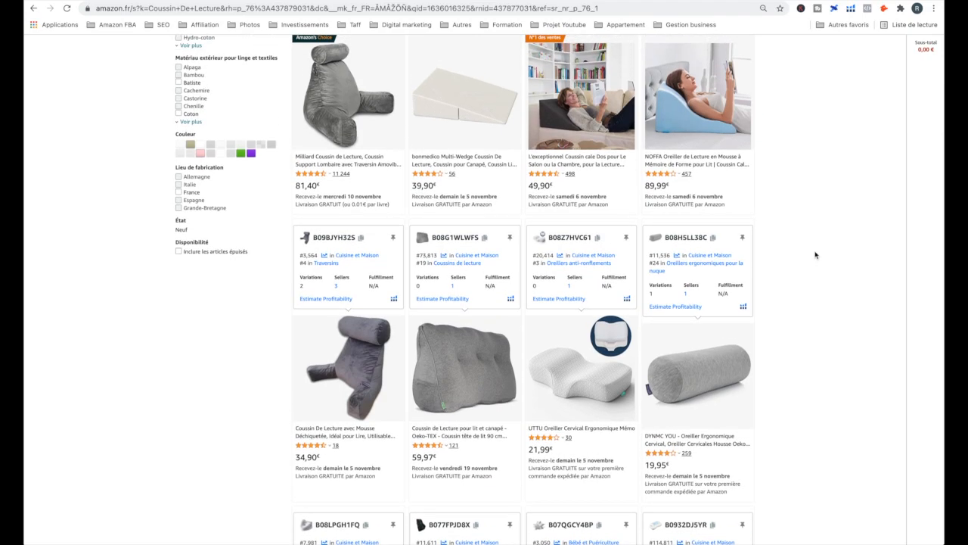
{"action": "scroll", "coordinate": [815, 255], "scroll_direction": "up", "scroll_amount": 1}
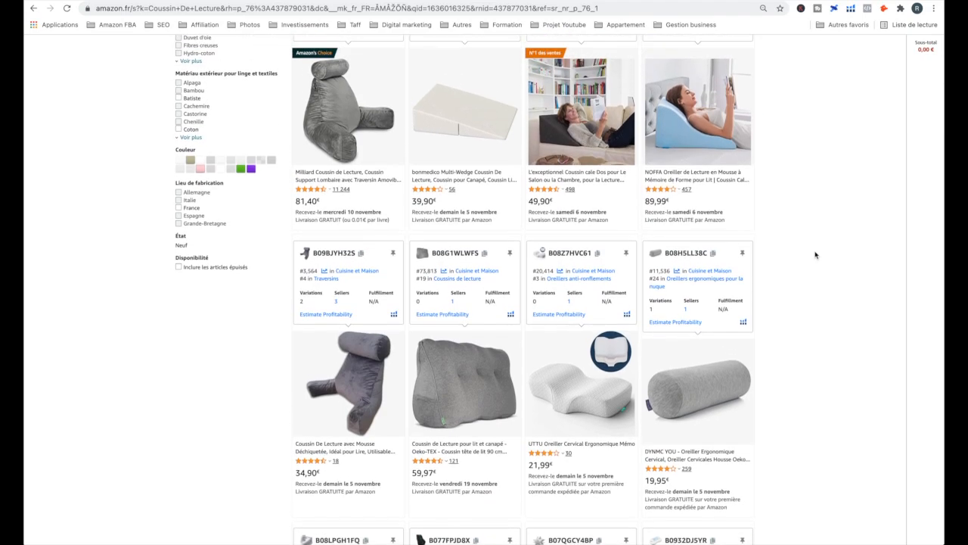
{"action": "scroll", "coordinate": [486, 184], "scroll_direction": "up", "scroll_amount": 1}
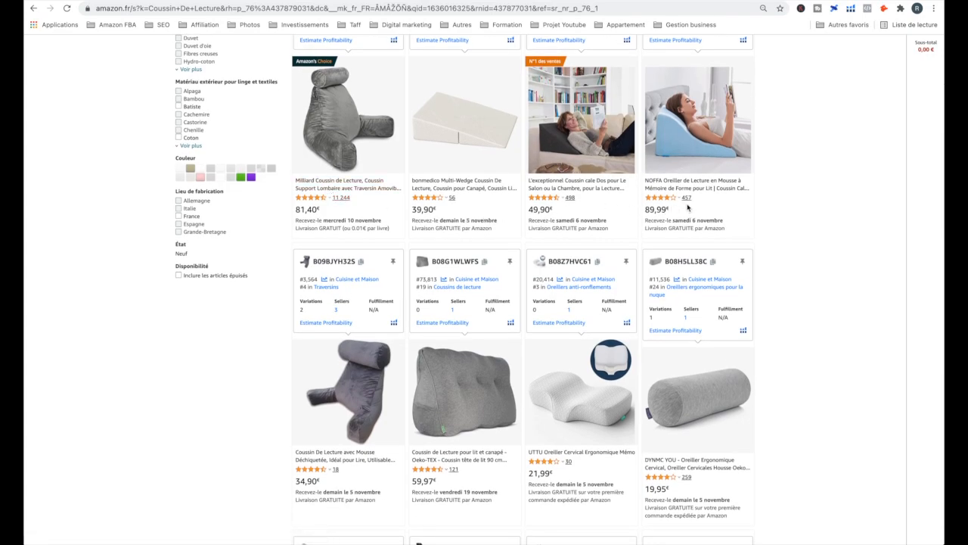
{"action": "scroll", "coordinate": [685, 220], "scroll_direction": "down", "scroll_amount": 1}
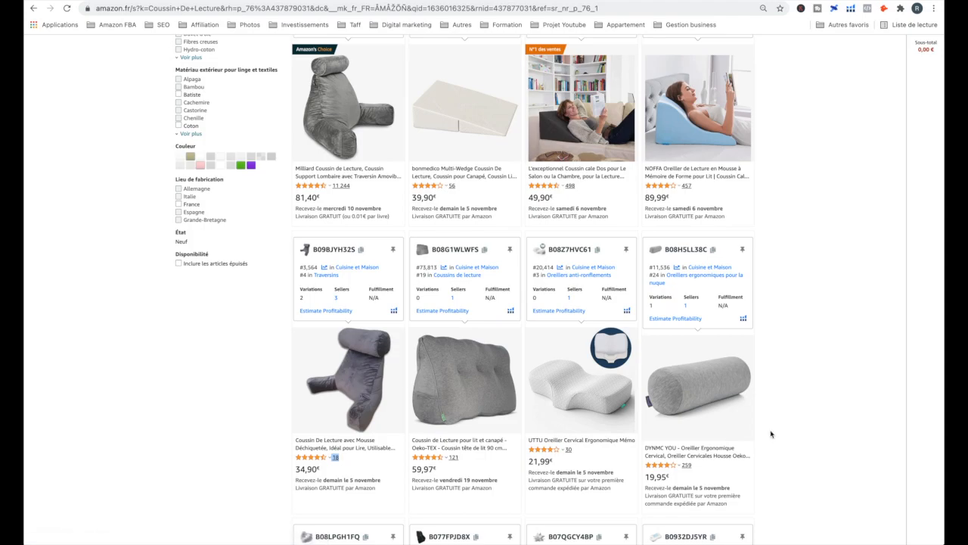
{"action": "scroll", "coordinate": [770, 434], "scroll_direction": "down", "scroll_amount": 2}
{"action": "scroll", "coordinate": [770, 433], "scroll_direction": "up", "scroll_amount": 2}
{"action": "scroll", "coordinate": [771, 434], "scroll_direction": "down", "scroll_amount": 1}
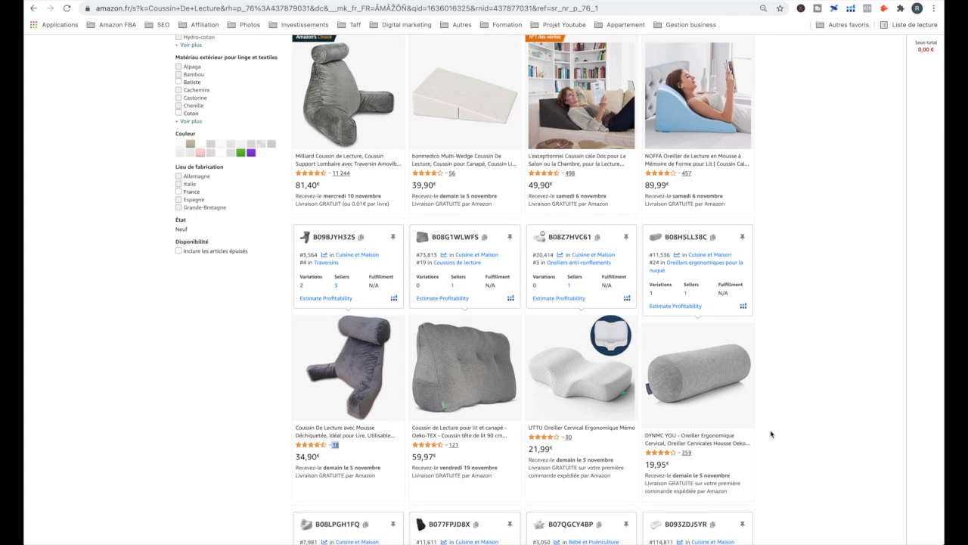